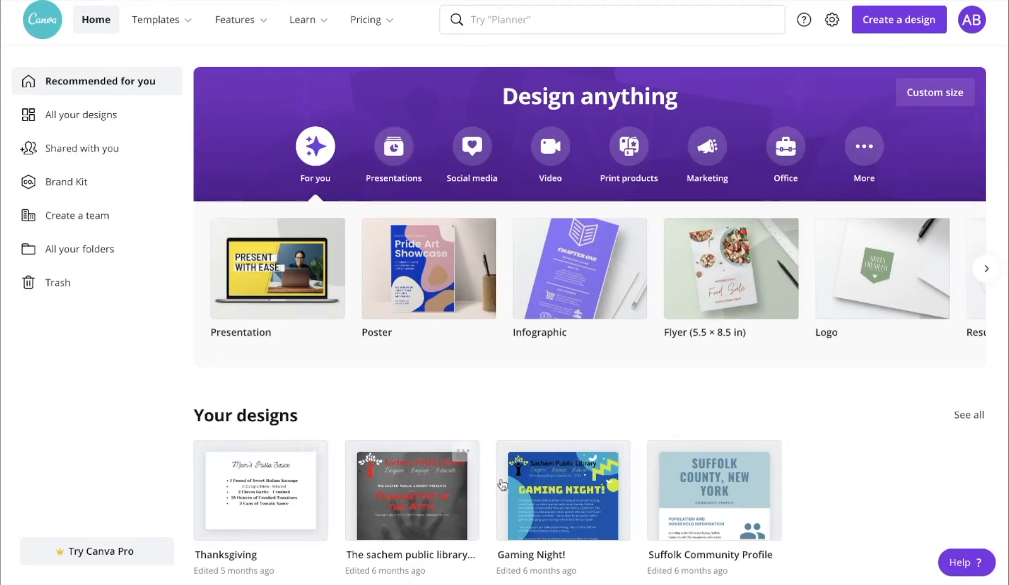
Create a new custom-size design 5 in wide and 7 in high, and dismiss the real-time sharing tip
{"action": "left_click", "coordinate": [882, 24]}
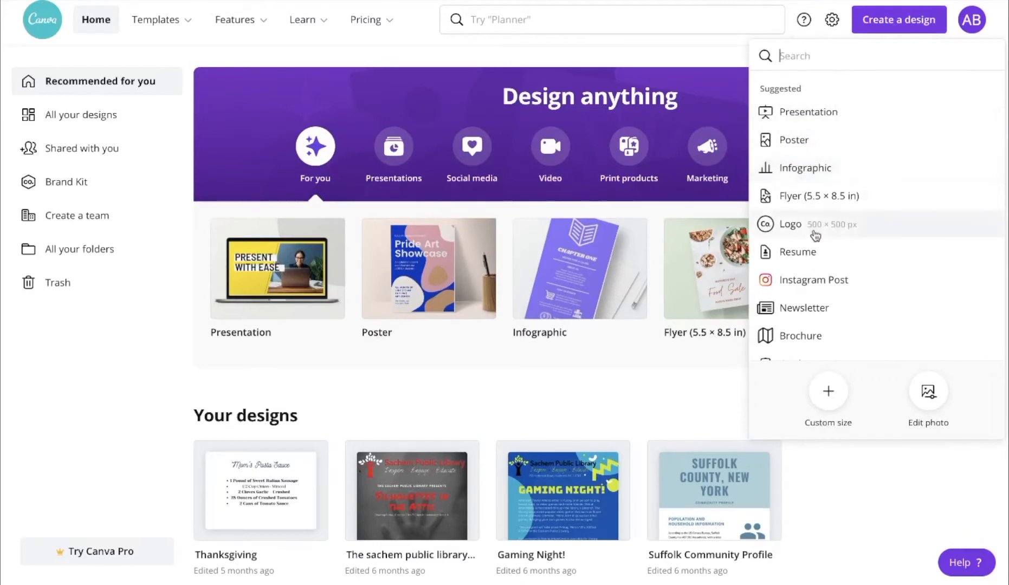
{"action": "scroll", "coordinate": [815, 236], "scroll_direction": "down", "scroll_amount": 1}
{"action": "scroll", "coordinate": [815, 236], "scroll_direction": "down", "scroll_amount": 3}
{"action": "scroll", "coordinate": [816, 234], "scroll_direction": "up", "scroll_amount": 5}
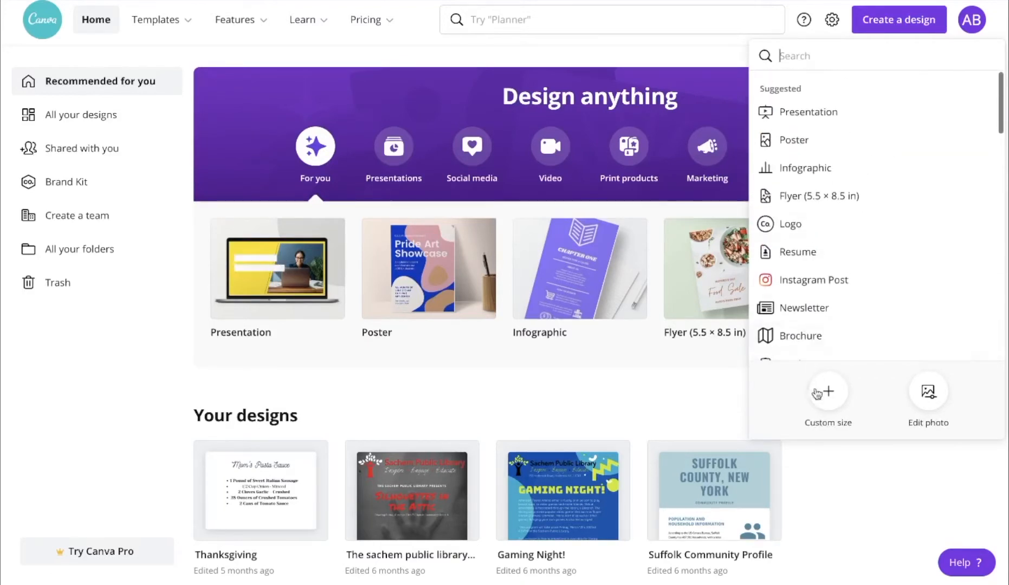
{"action": "left_click", "coordinate": [830, 401]}
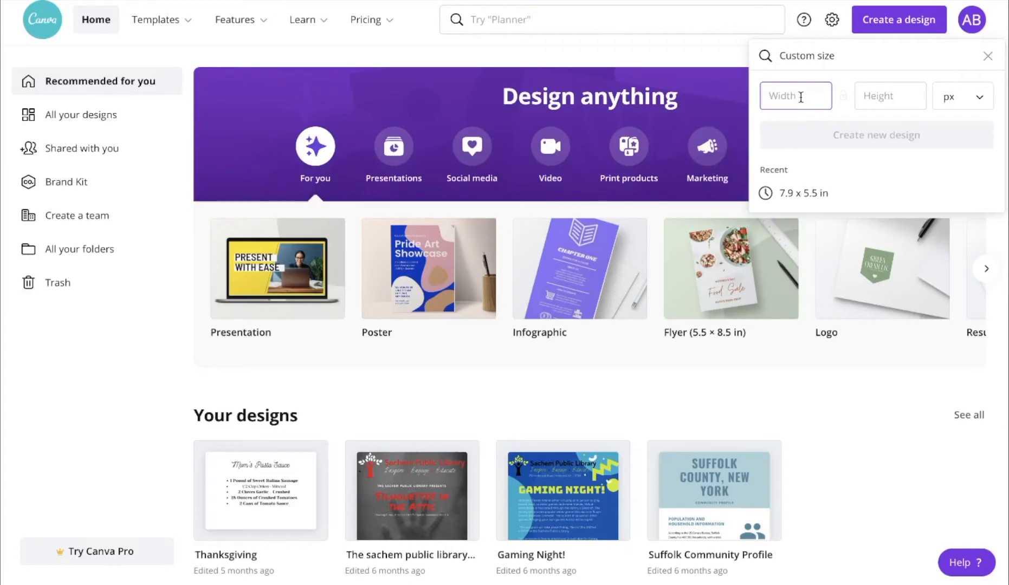
{"action": "left_click", "coordinate": [958, 98]}
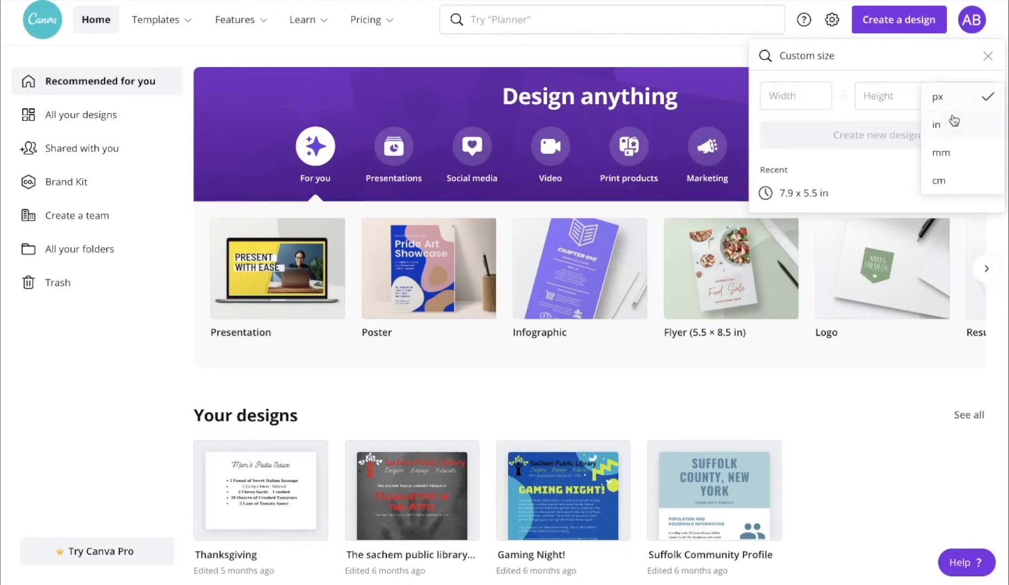
{"action": "left_click", "coordinate": [953, 120]}
{"action": "left_click", "coordinate": [800, 93]}
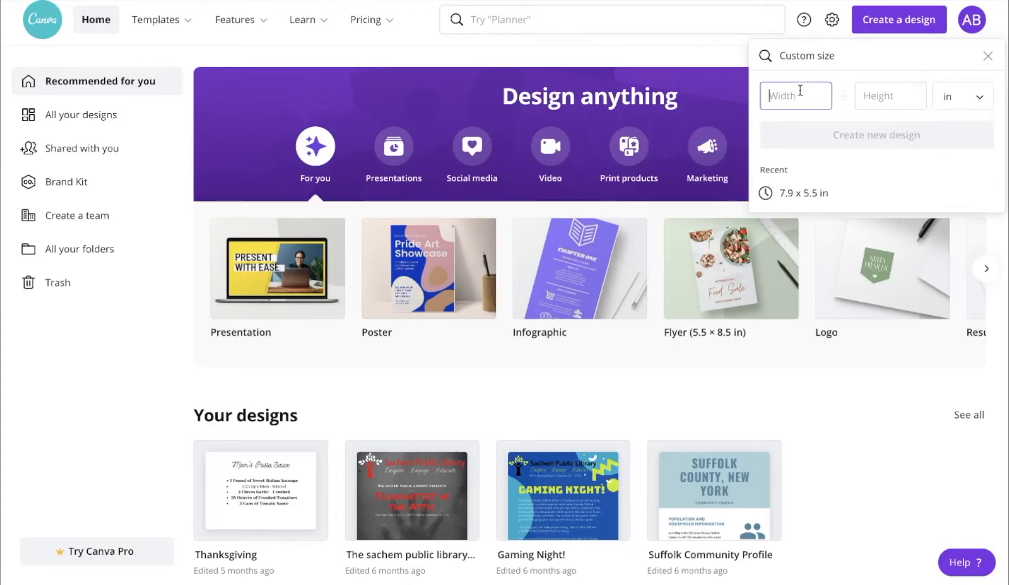
{"action": "type", "text": "5"}
{"action": "key", "text": "Tab"}
{"action": "type", "text": "7"}
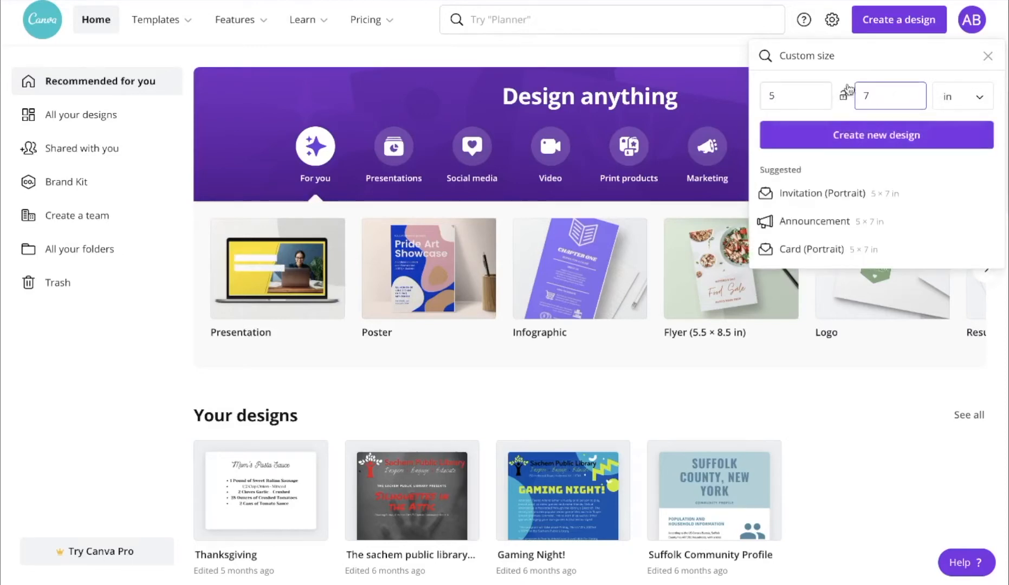
{"action": "left_click", "coordinate": [871, 144]}
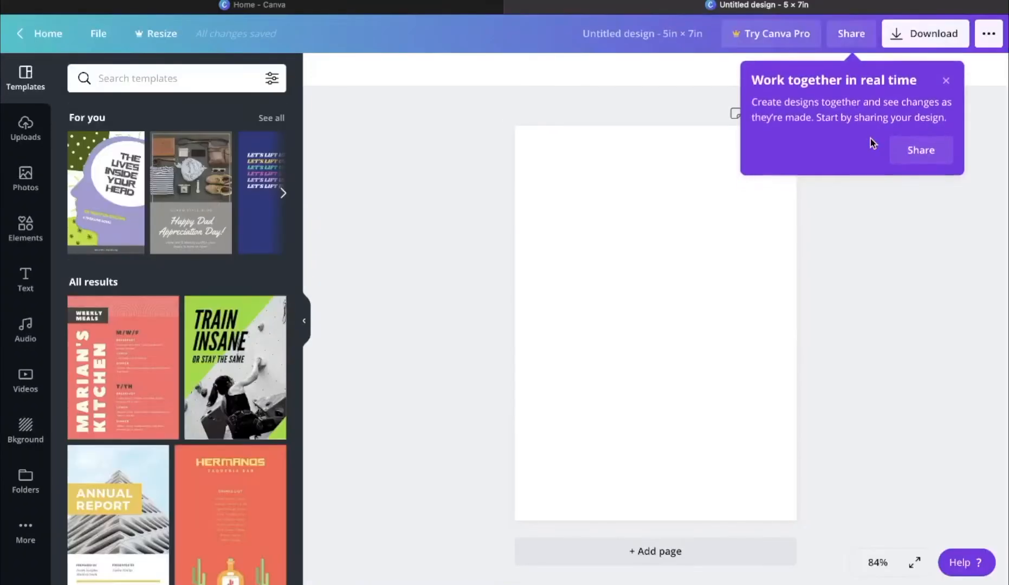
{"action": "left_click", "coordinate": [946, 79]}
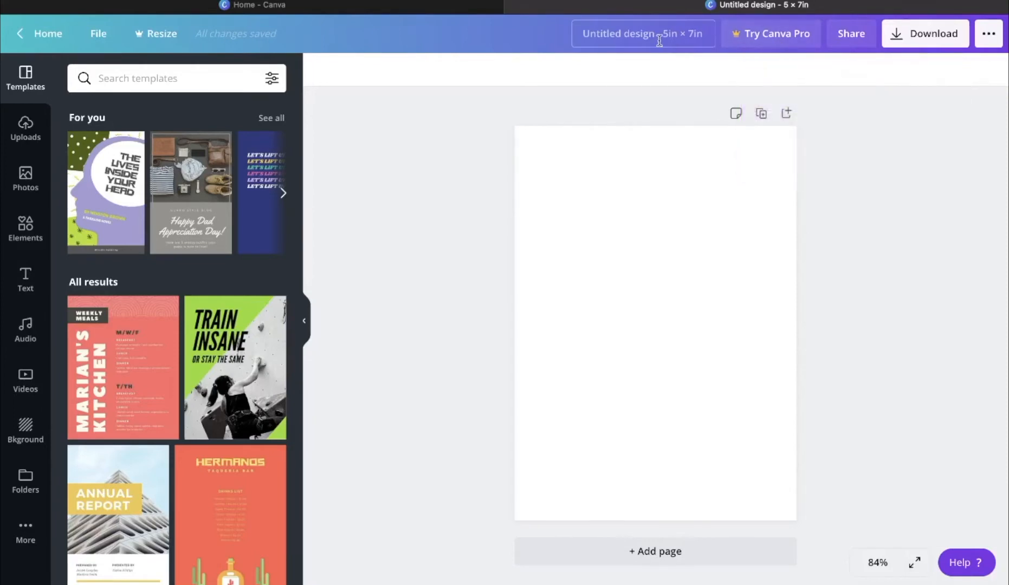
Rename the design as "Greeting Card Front"
{"action": "left_click", "coordinate": [698, 33]}
{"action": "key", "text": "BackSpace"}
{"action": "left_click", "coordinate": [679, 171]}
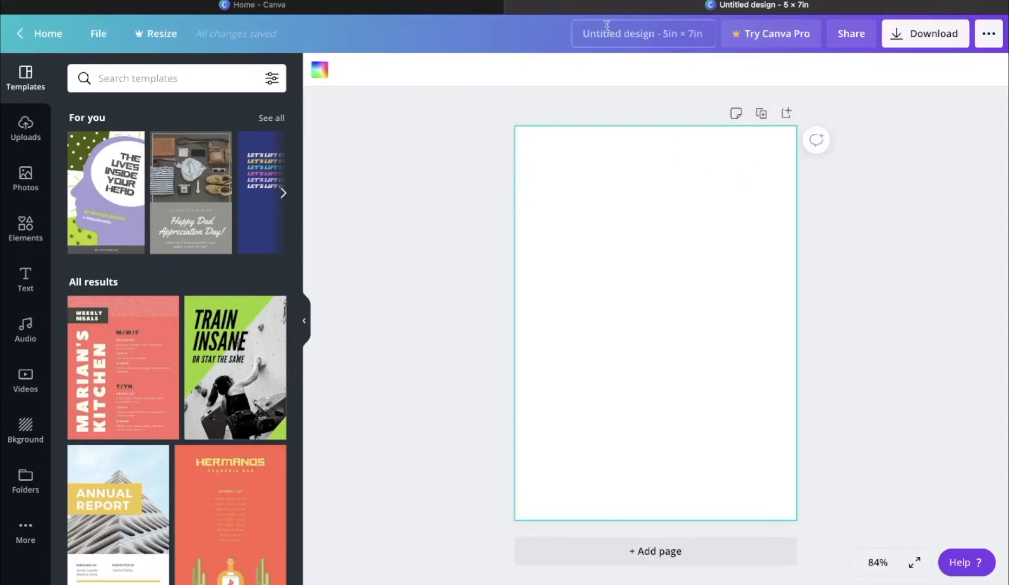
{"action": "left_click", "coordinate": [641, 34]}
{"action": "key", "text": "BackSpace"}
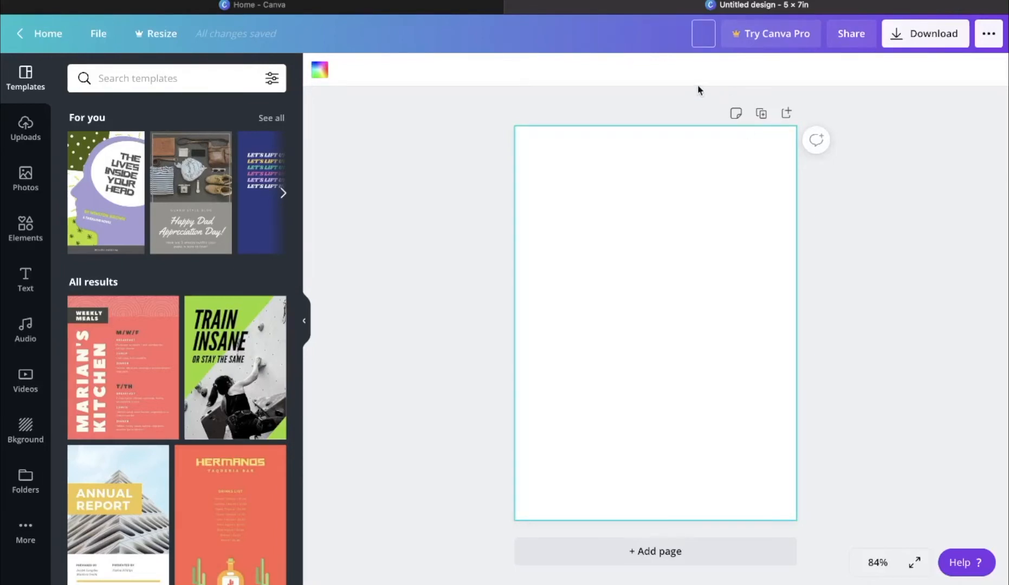
{"action": "type", "text": "Greeting Card "}
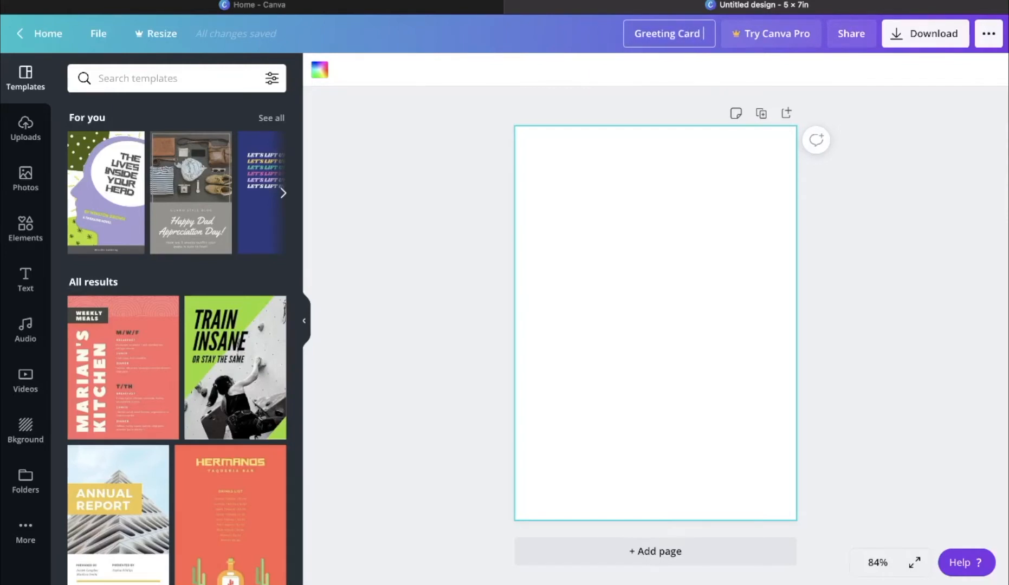
{"action": "type", "text": "Front"}
{"action": "left_click", "coordinate": [879, 163]}
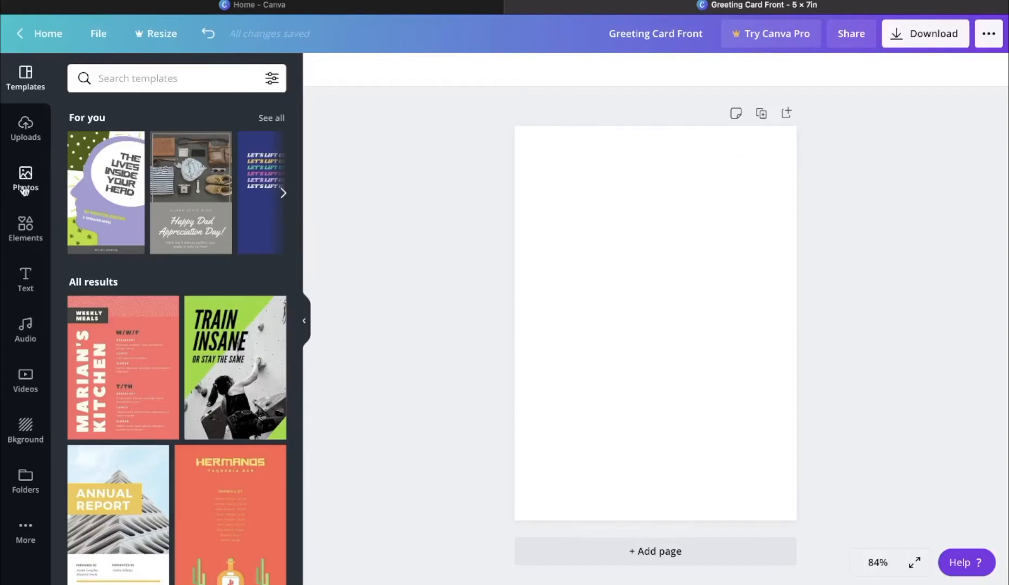
Examine the available element categories, including shapes, frames, stickers, charts, grids and the themed illustration sets
{"action": "left_click", "coordinate": [21, 239]}
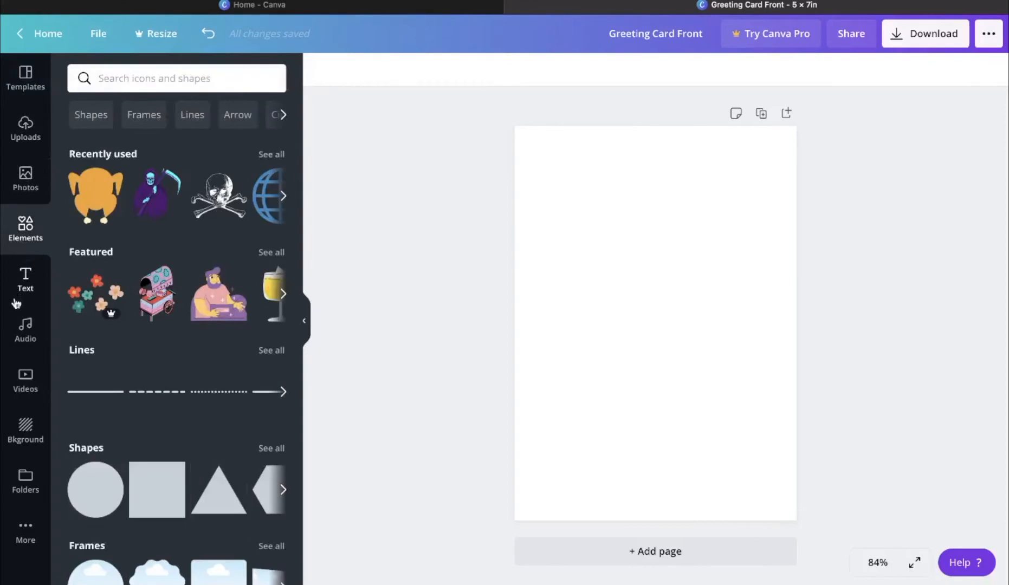
{"action": "scroll", "coordinate": [164, 343], "scroll_direction": "down", "scroll_amount": 1}
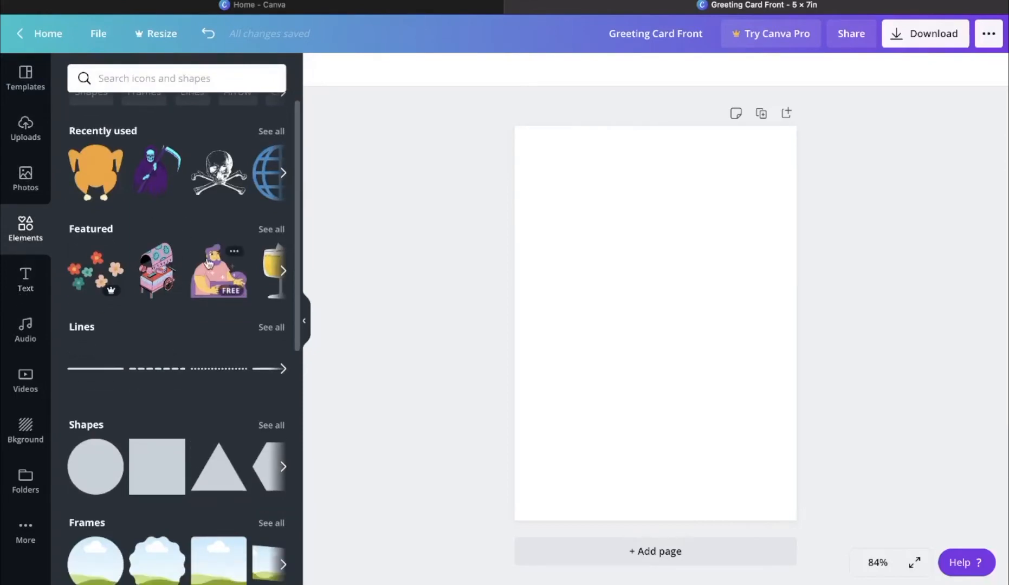
{"action": "scroll", "coordinate": [208, 264], "scroll_direction": "right", "scroll_amount": 2}
{"action": "scroll", "coordinate": [208, 264], "scroll_direction": "right", "scroll_amount": 2}
{"action": "scroll", "coordinate": [195, 378], "scroll_direction": "down", "scroll_amount": 7}
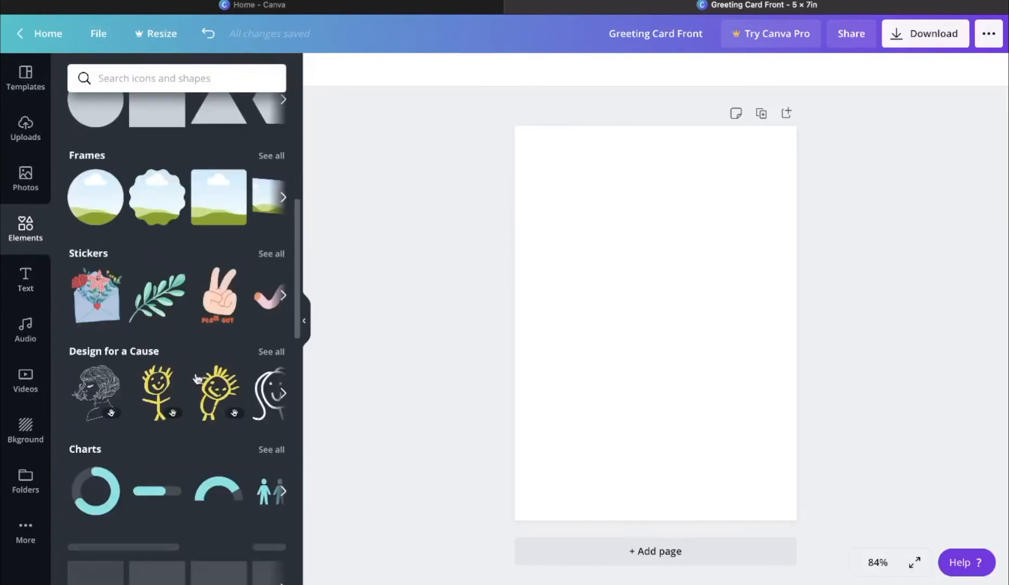
{"action": "scroll", "coordinate": [137, 329], "scroll_direction": "down", "scroll_amount": 10}
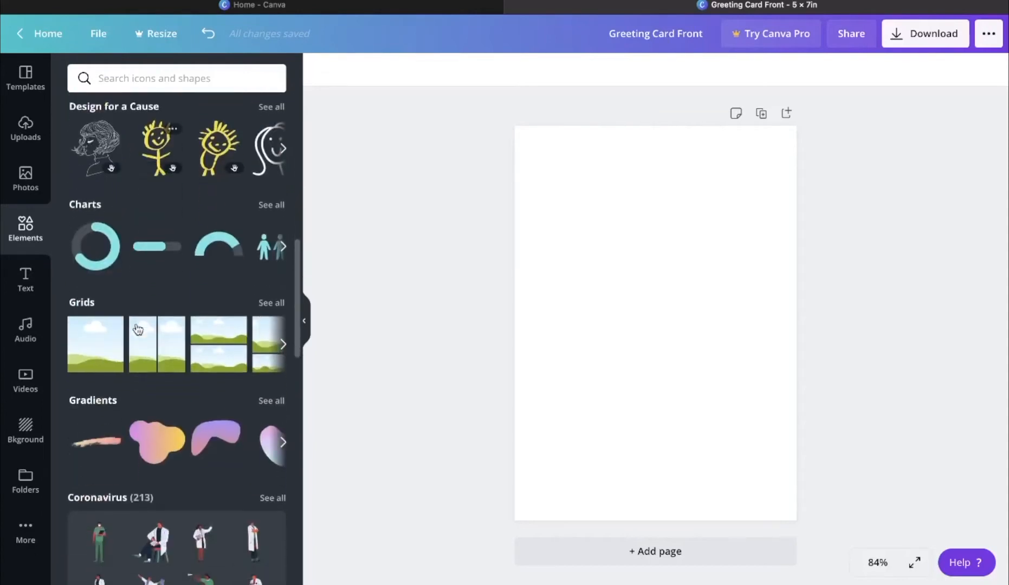
{"action": "scroll", "coordinate": [137, 328], "scroll_direction": "down", "scroll_amount": 5}
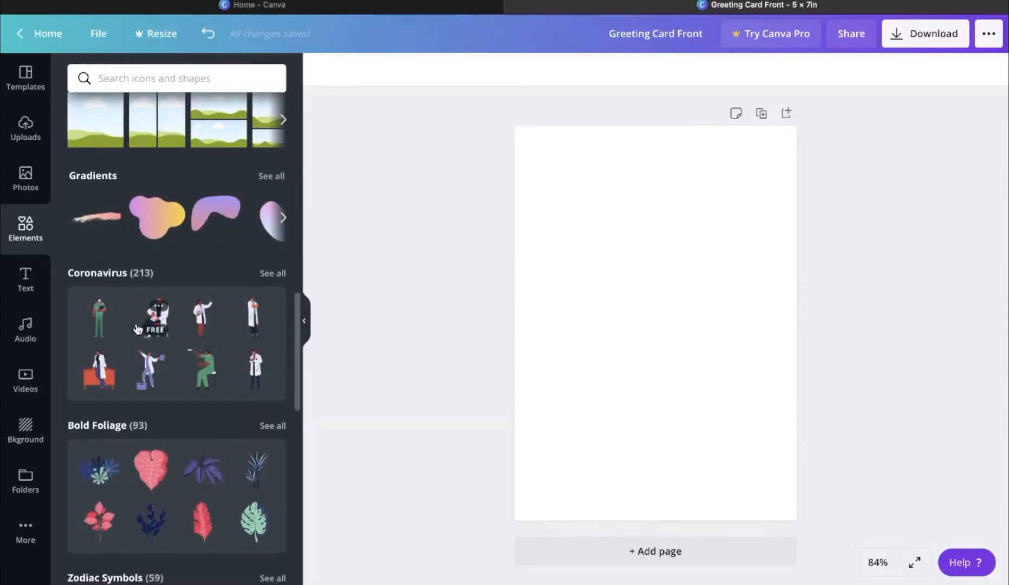
{"action": "scroll", "coordinate": [138, 329], "scroll_direction": "down", "scroll_amount": 20}
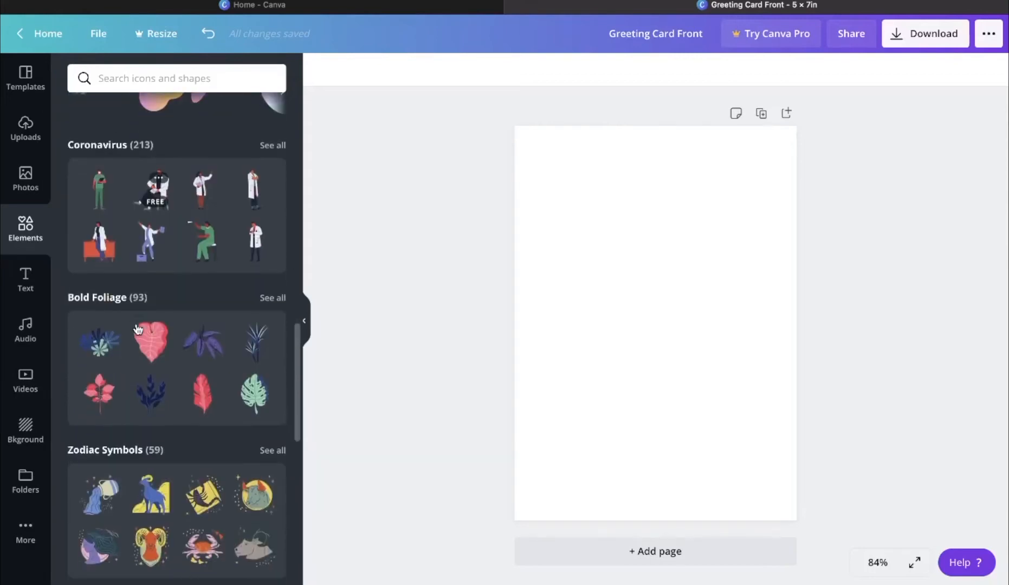
{"action": "scroll", "coordinate": [138, 329], "scroll_direction": "up", "scroll_amount": 20}
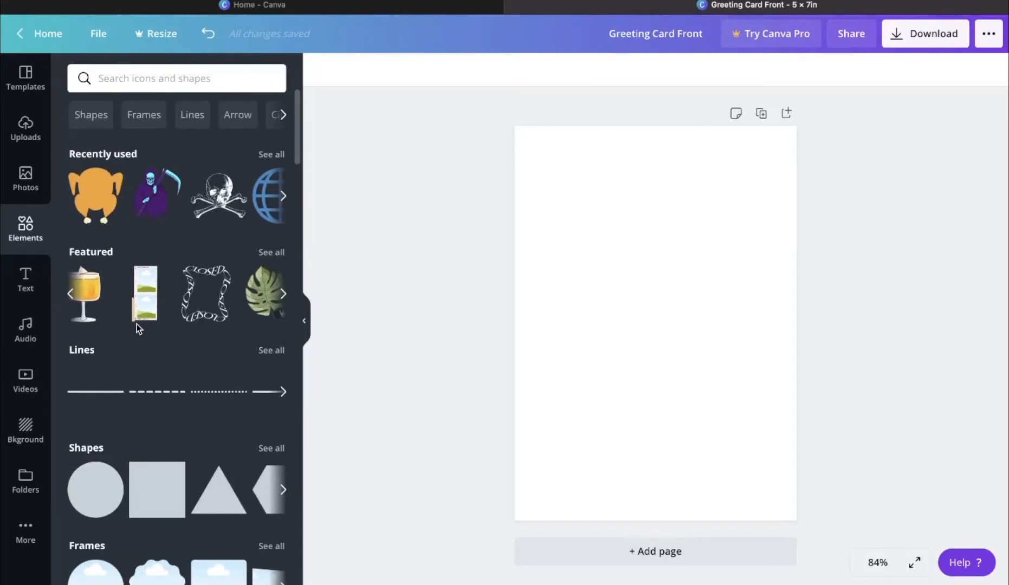
Add a heading reading "Thank You!" centred near the top edge of the card page
{"action": "left_click", "coordinate": [20, 287]}
{"action": "left_click", "coordinate": [146, 143]}
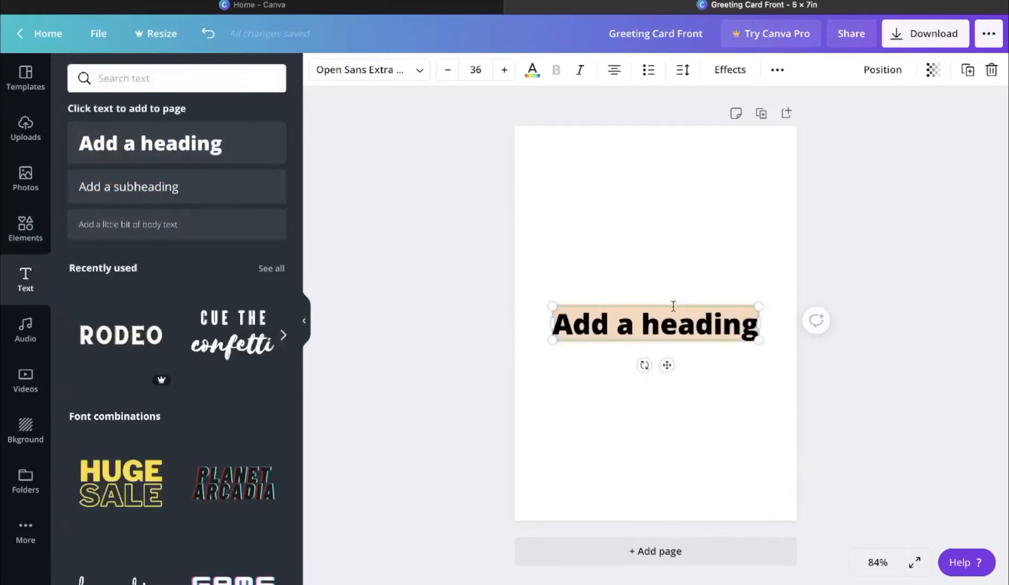
{"action": "left_click_drag", "start_coordinate": [670, 309], "coordinate": [669, 160]}
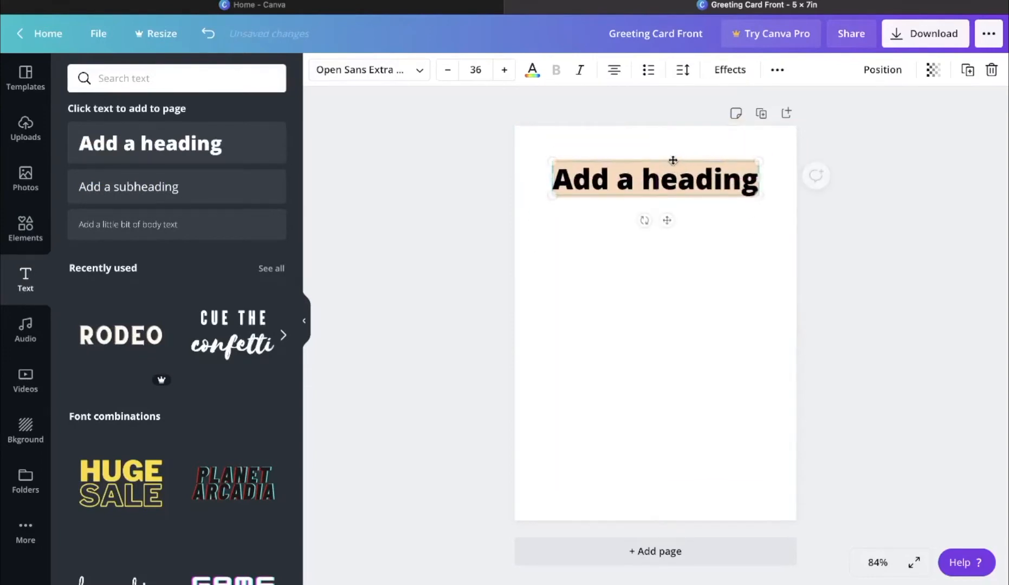
{"action": "type", "text": "Th"}
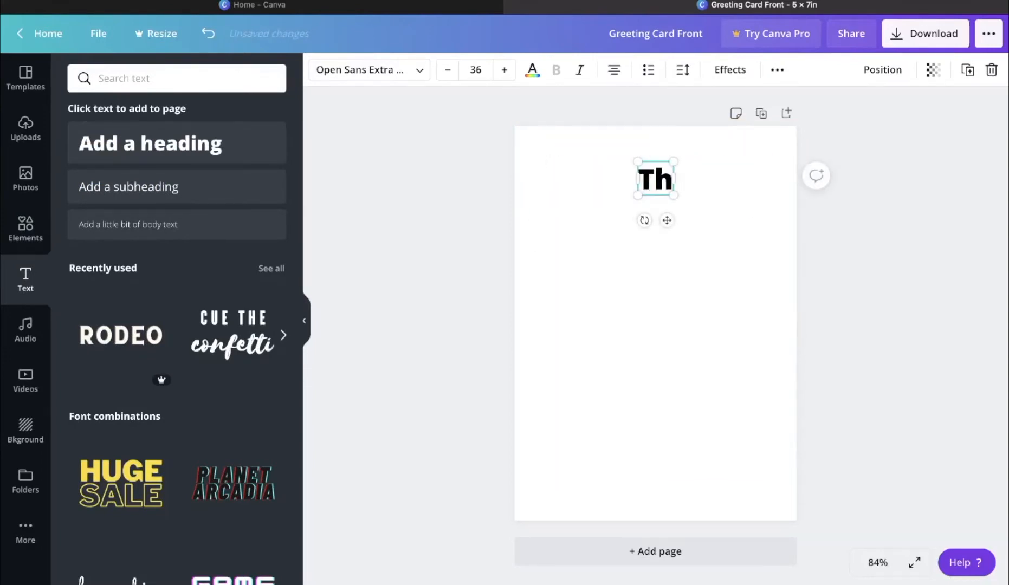
{"action": "type", "text": "ank You!"}
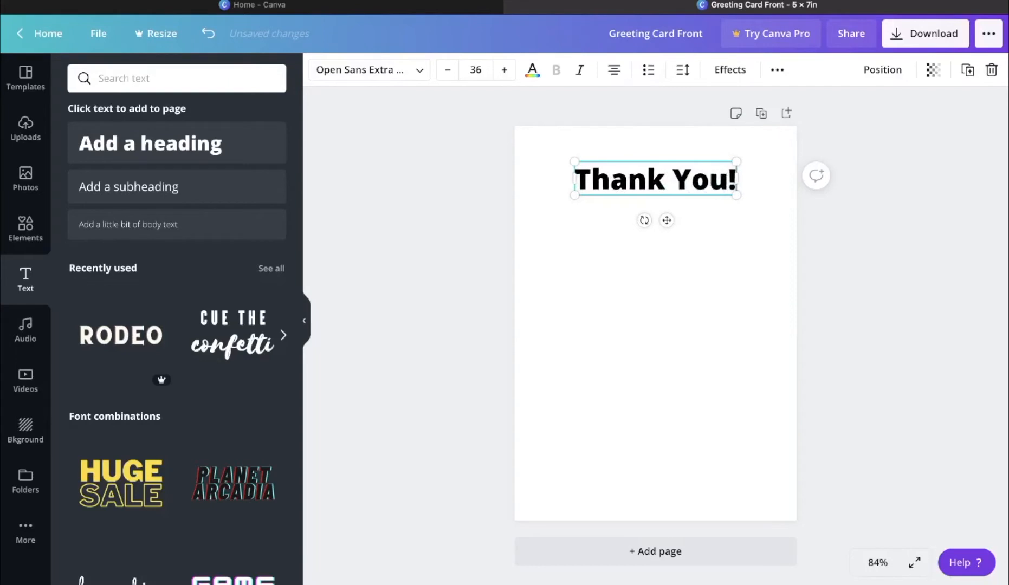
{"action": "left_click", "coordinate": [710, 329]}
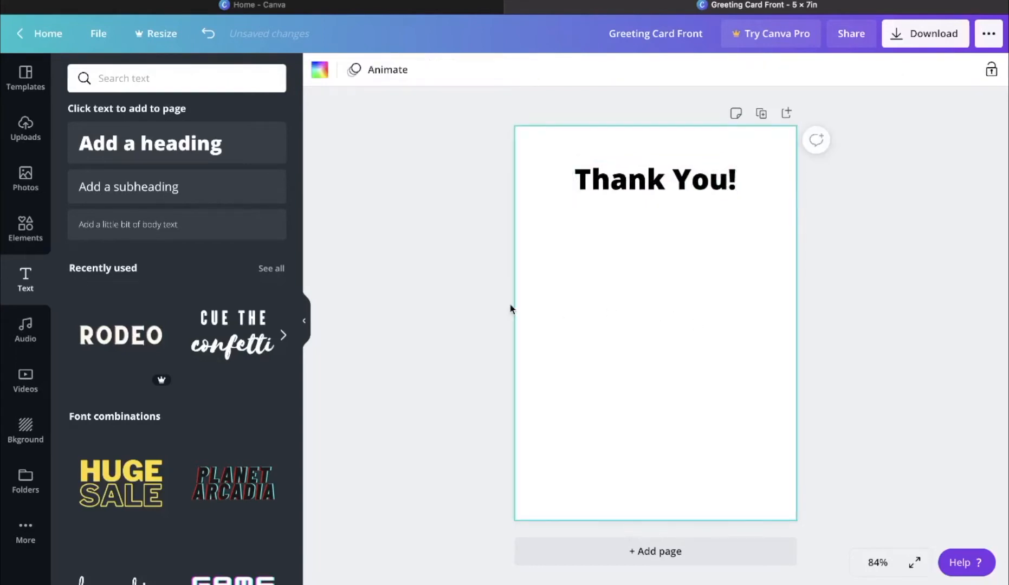
Place the pink and purple flower cluster from the Sketchy Flowers elements below the heading, slightly enlarged and toward the page's right side
{"action": "left_click", "coordinate": [26, 229]}
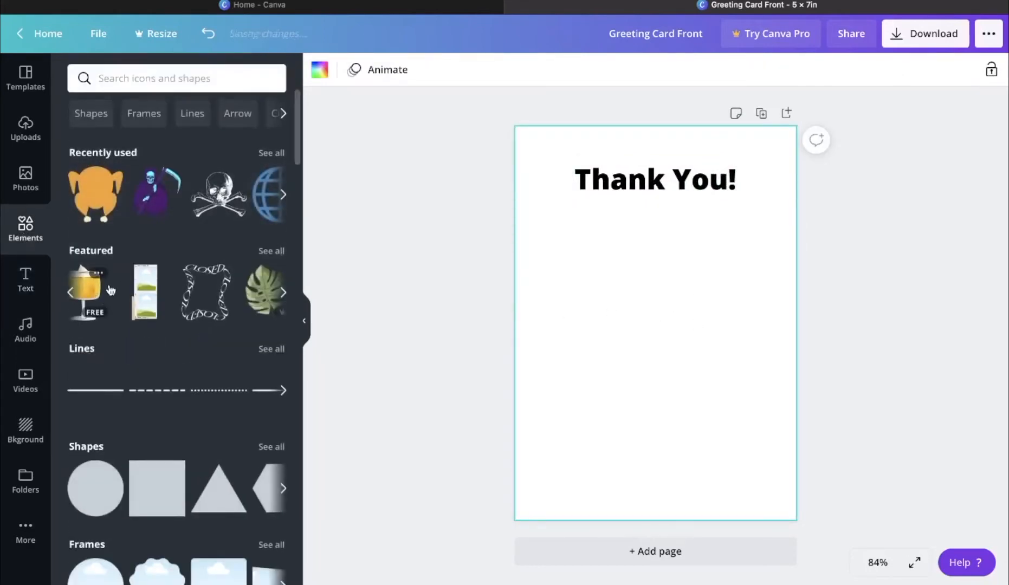
{"action": "scroll", "coordinate": [110, 290], "scroll_direction": "down", "scroll_amount": 5}
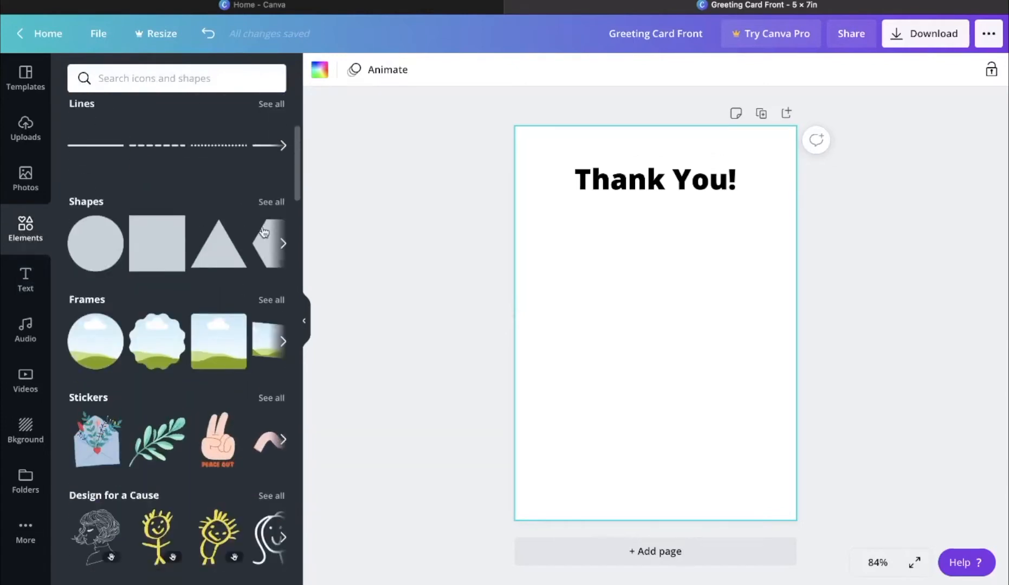
{"action": "scroll", "coordinate": [263, 238], "scroll_direction": "right", "scroll_amount": 4}
{"action": "scroll", "coordinate": [168, 387], "scroll_direction": "down", "scroll_amount": 3}
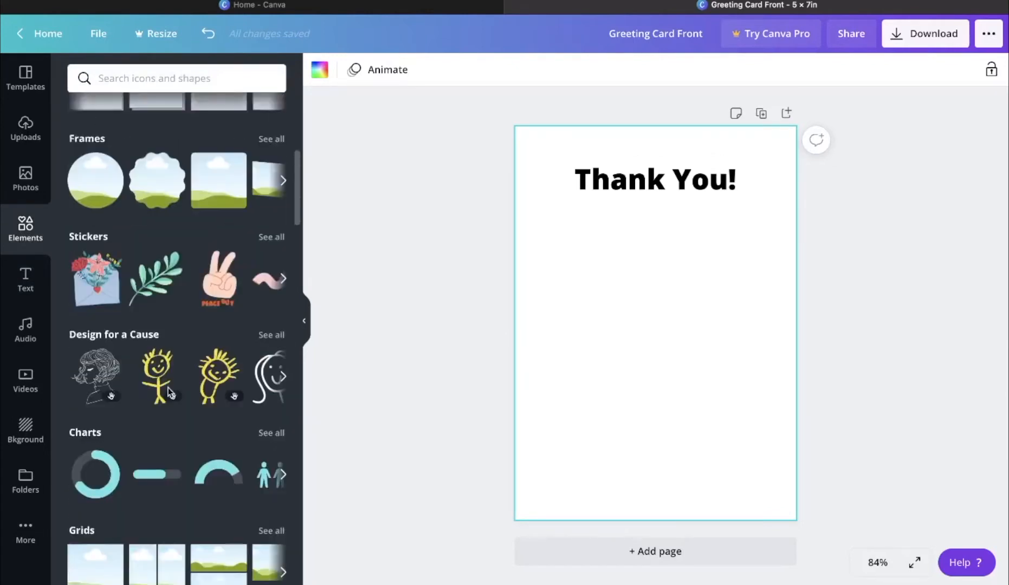
{"action": "scroll", "coordinate": [168, 388], "scroll_direction": "down", "scroll_amount": 2}
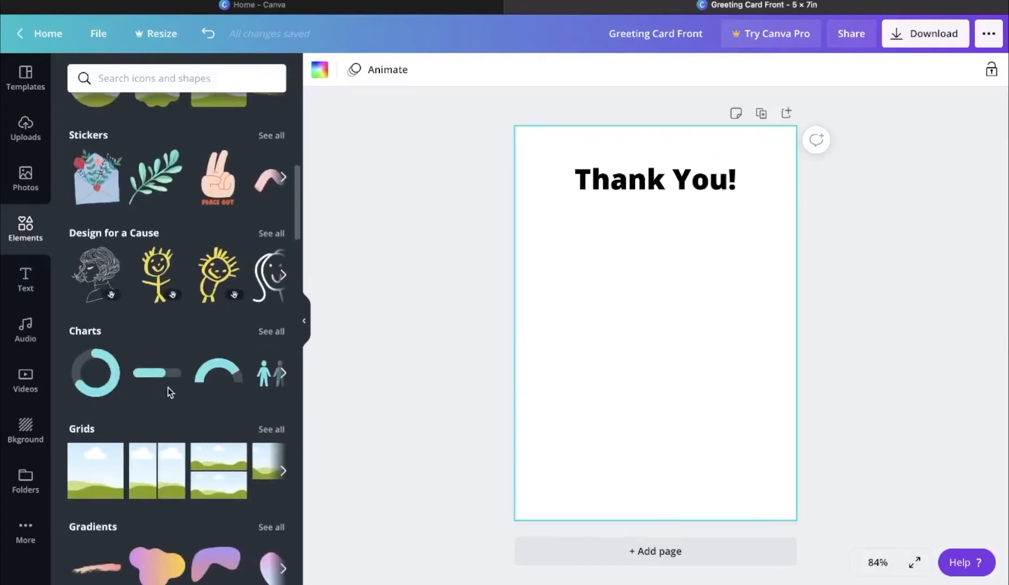
{"action": "left_click", "coordinate": [283, 274]}
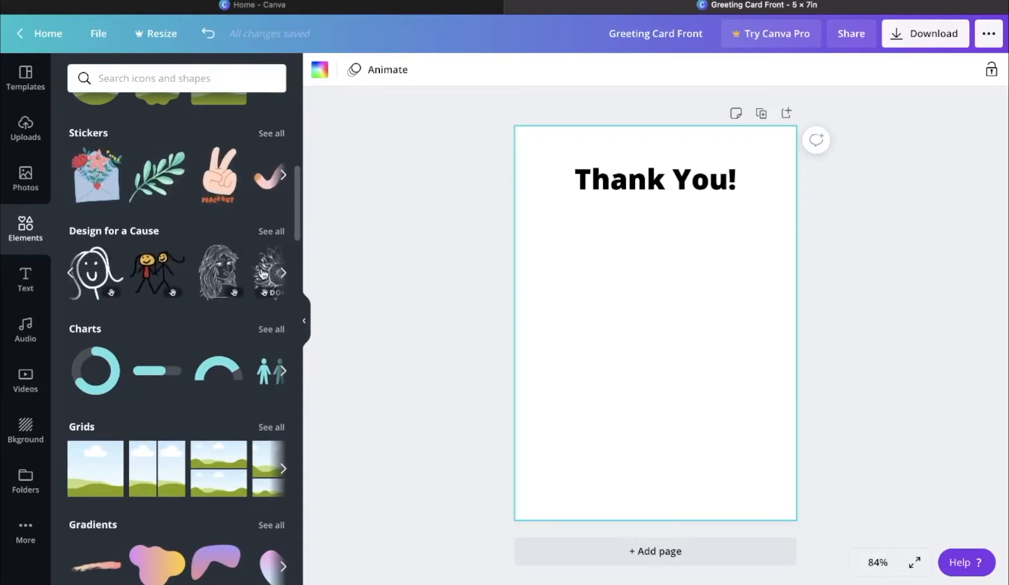
{"action": "left_click", "coordinate": [283, 273]}
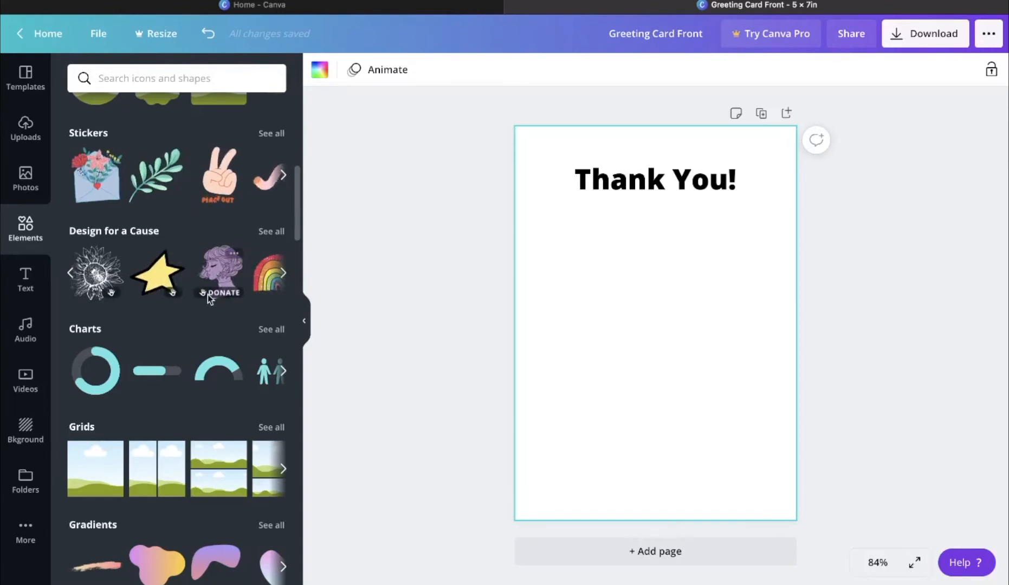
{"action": "scroll", "coordinate": [166, 499], "scroll_direction": "down", "scroll_amount": 6}
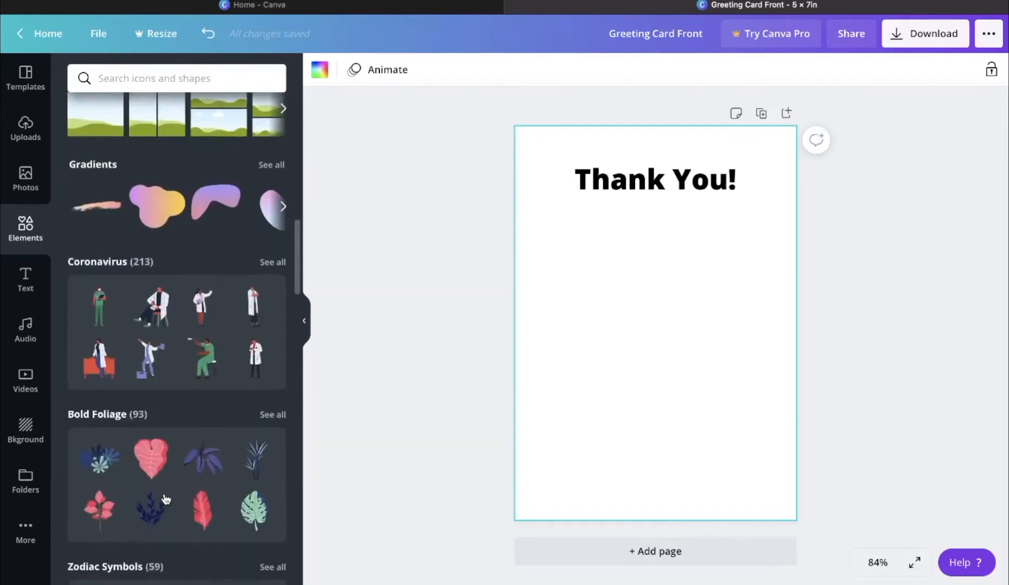
{"action": "scroll", "coordinate": [165, 499], "scroll_direction": "down", "scroll_amount": 8}
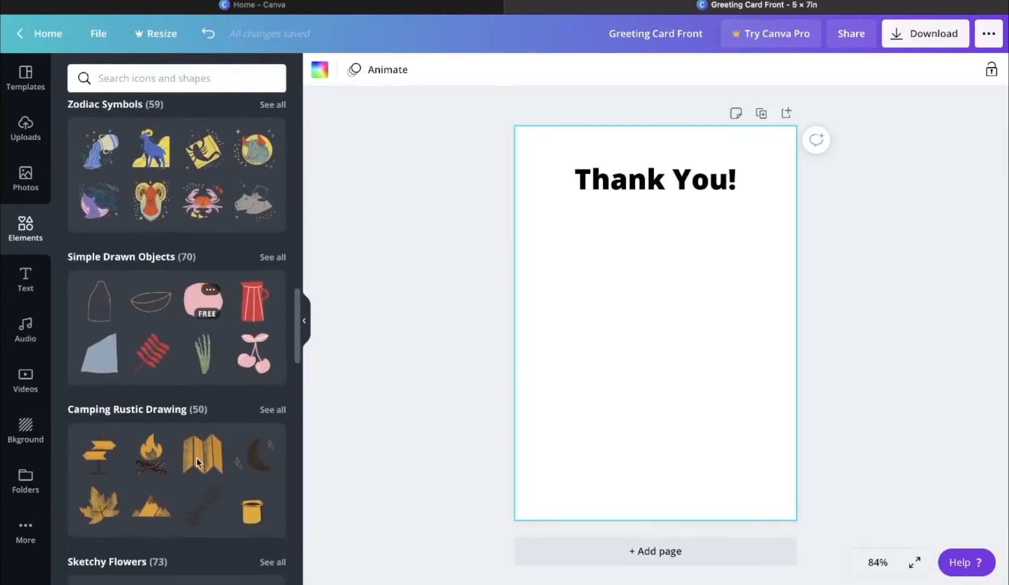
{"action": "scroll", "coordinate": [198, 462], "scroll_direction": "down", "scroll_amount": 7}
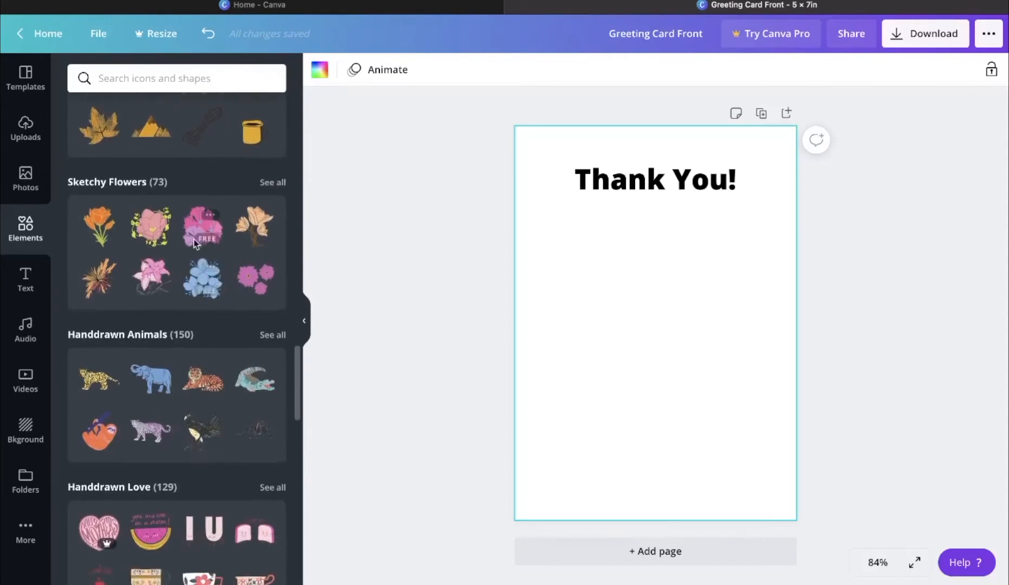
{"action": "mouse_move", "coordinate": [196, 229]}
{"action": "left_mouse_down"}
{"action": "mouse_move", "coordinate": [651, 324]}
{"action": "mouse_move", "coordinate": [579, 247]}
{"action": "left_mouse_up"}
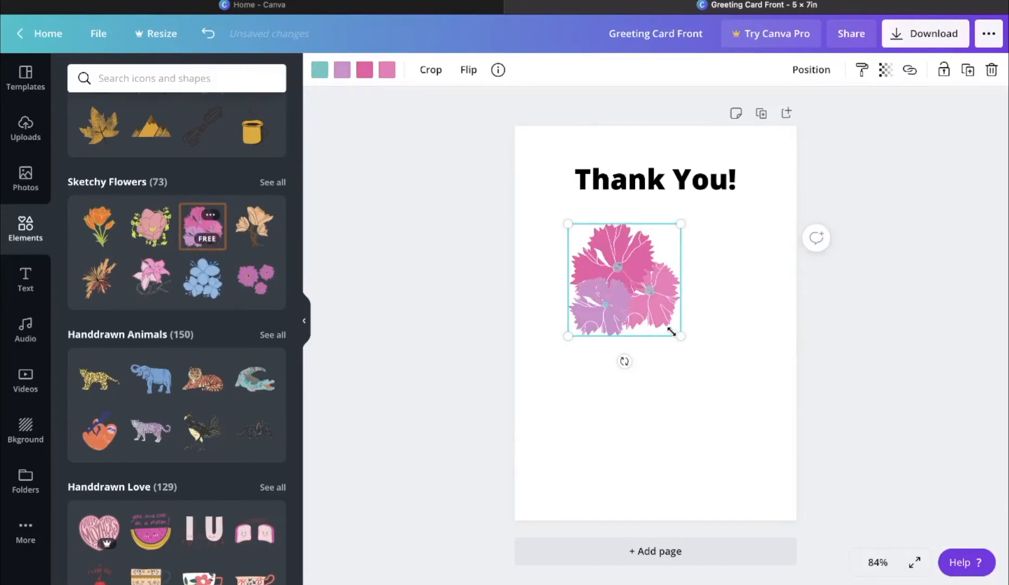
{"action": "left_click_drag", "start_coordinate": [677, 332], "coordinate": [693, 355]}
{"action": "left_click_drag", "start_coordinate": [668, 308], "coordinate": [719, 308]}
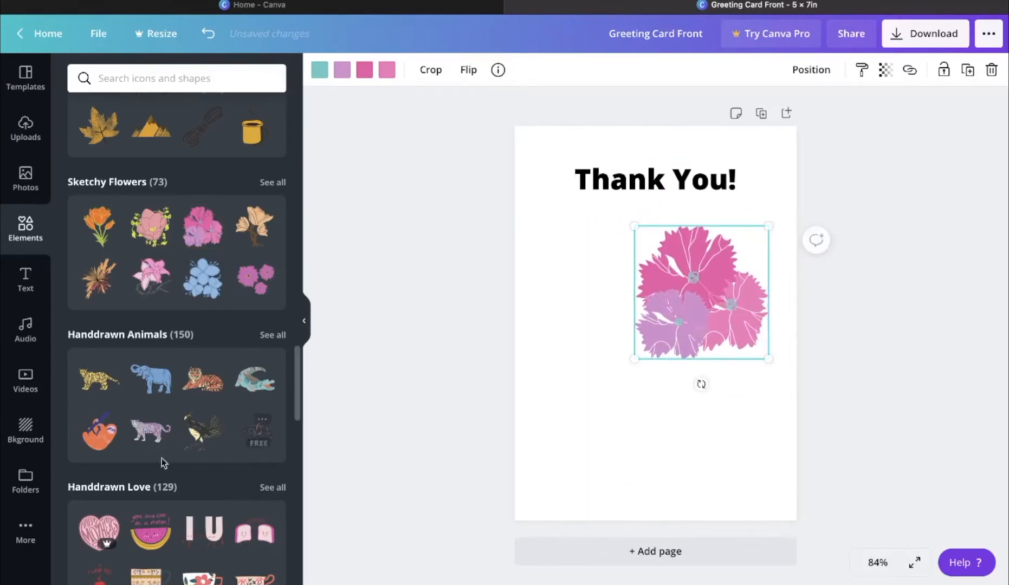
Place the light-haired figure in a black hoodie from the Duo Color Avatar elements near the card's lower-left corner, below the flowers
{"action": "scroll", "coordinate": [138, 467], "scroll_direction": "down", "scroll_amount": 2}
{"action": "scroll", "coordinate": [138, 467], "scroll_direction": "down", "scroll_amount": 6}
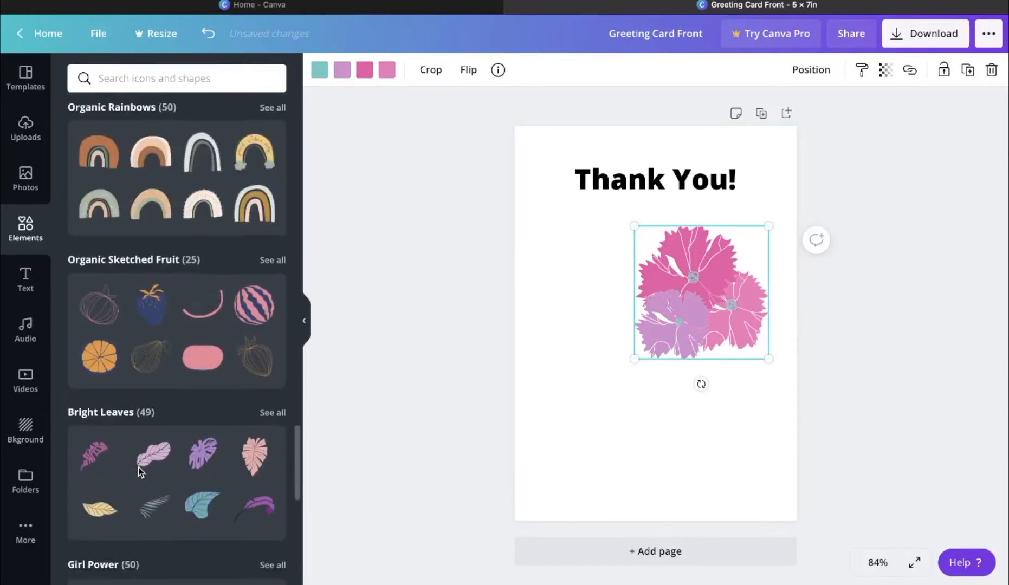
{"action": "scroll", "coordinate": [183, 422], "scroll_direction": "down", "scroll_amount": 5}
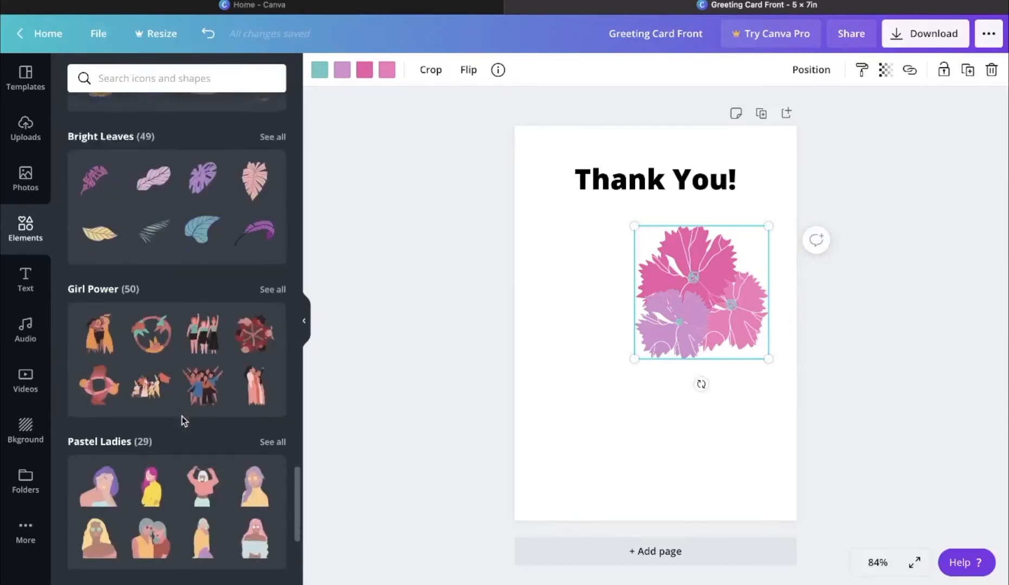
{"action": "scroll", "coordinate": [183, 422], "scroll_direction": "down", "scroll_amount": 4}
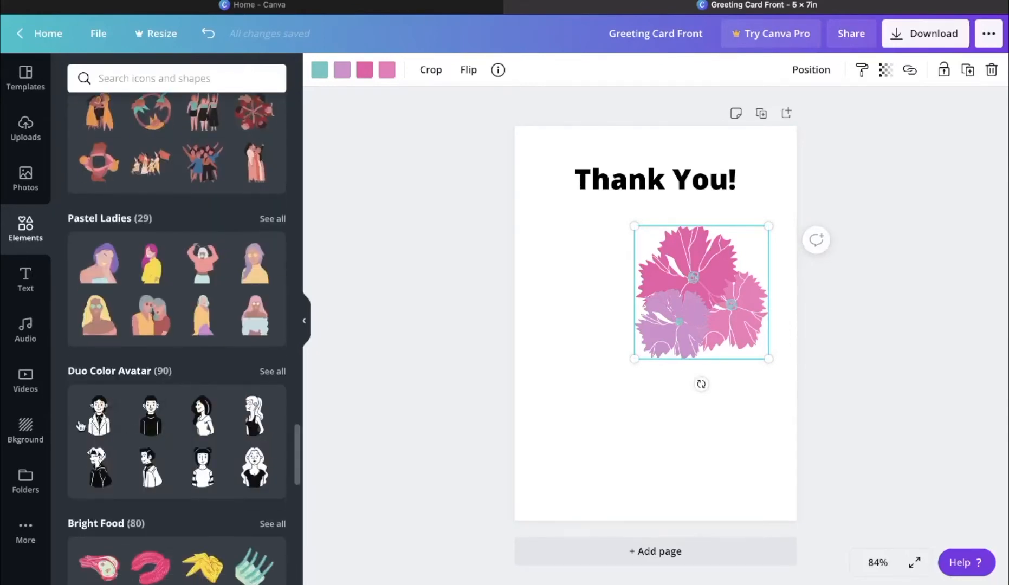
{"action": "scroll", "coordinate": [131, 424], "scroll_direction": "down", "scroll_amount": 2}
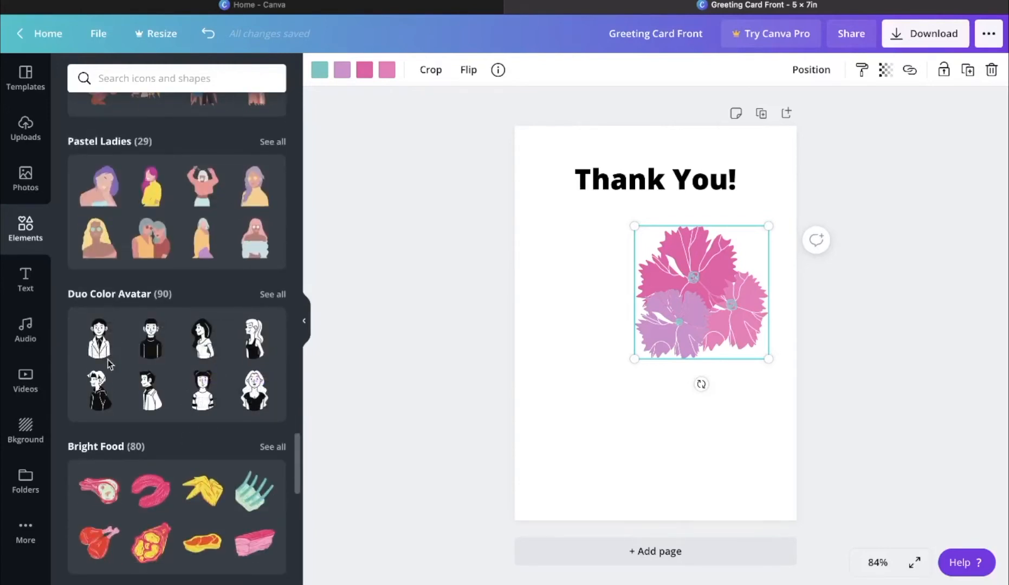
{"action": "left_click_drag", "start_coordinate": [89, 397], "coordinate": [560, 377]}
{"action": "left_click_drag", "start_coordinate": [584, 420], "coordinate": [570, 408]}
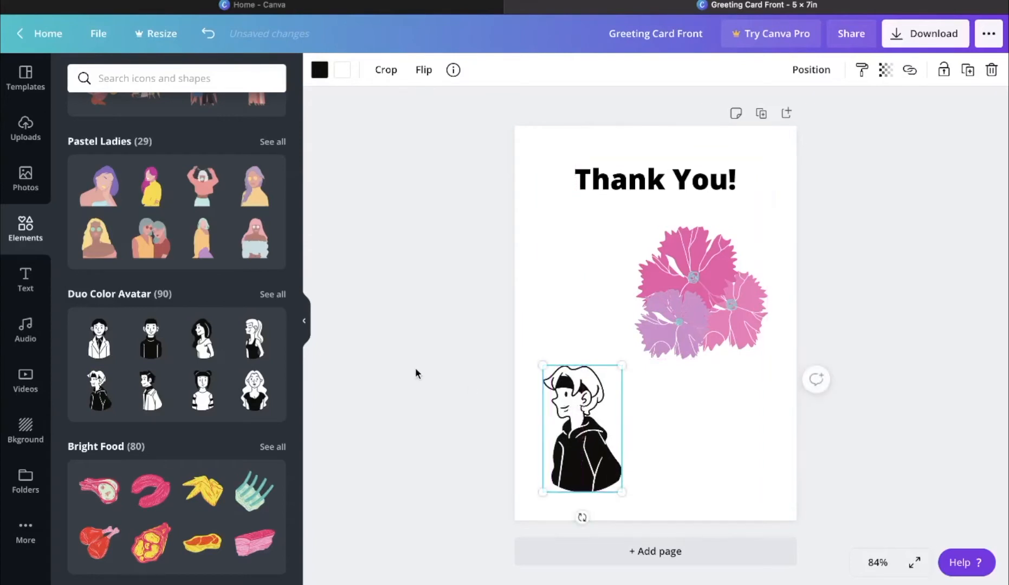
{"action": "left_click", "coordinate": [609, 305]}
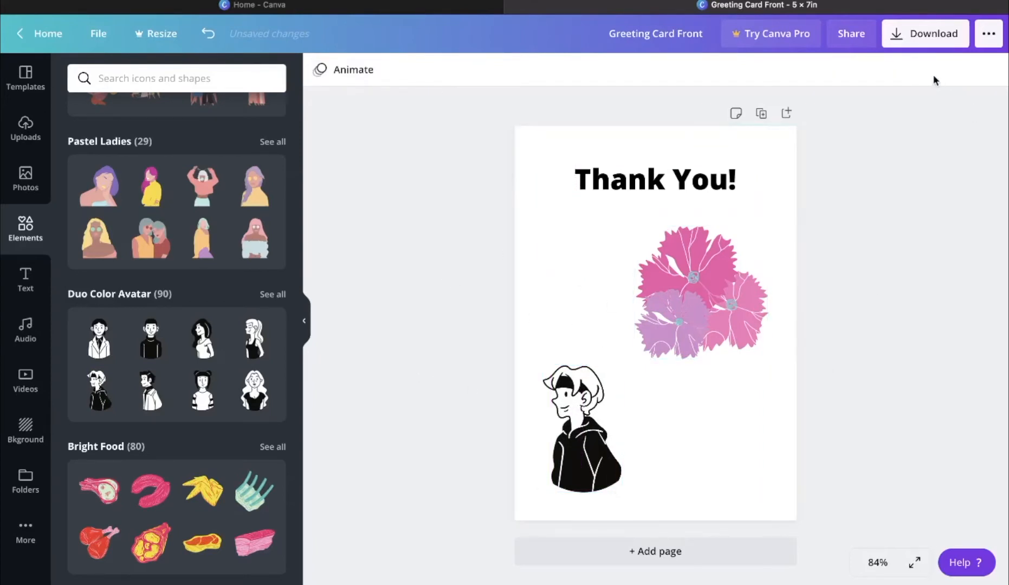
{"action": "left_click", "coordinate": [988, 35]}
{"action": "left_click", "coordinate": [989, 36]}
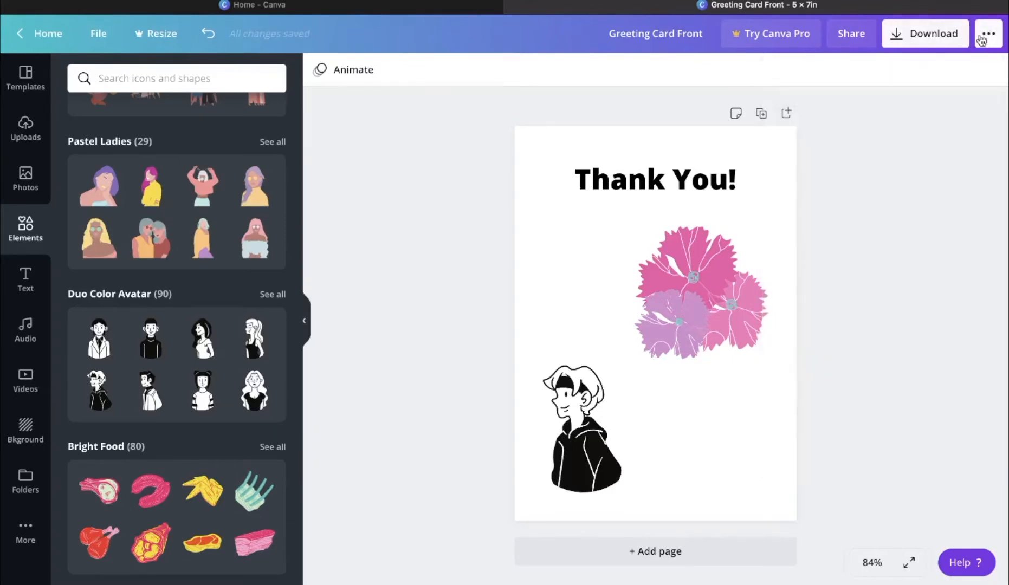
{"action": "left_click", "coordinate": [934, 33]}
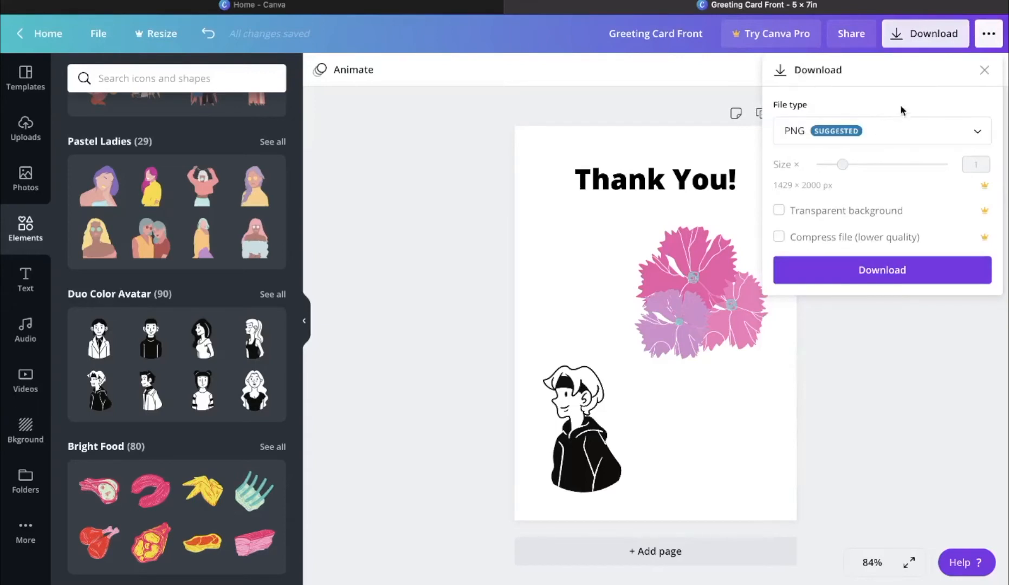
{"action": "left_click", "coordinate": [884, 132]}
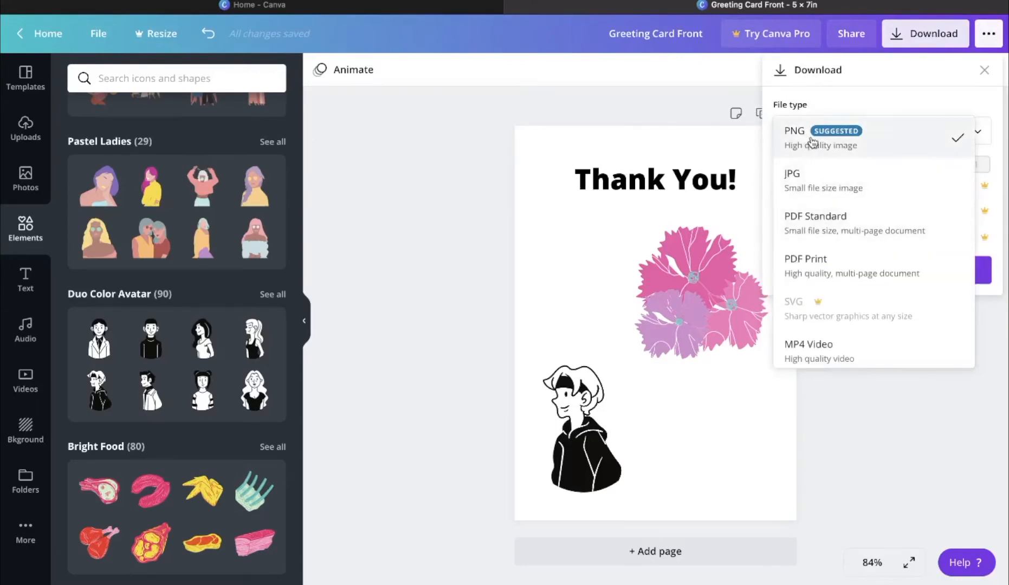
{"action": "left_click", "coordinate": [842, 117]}
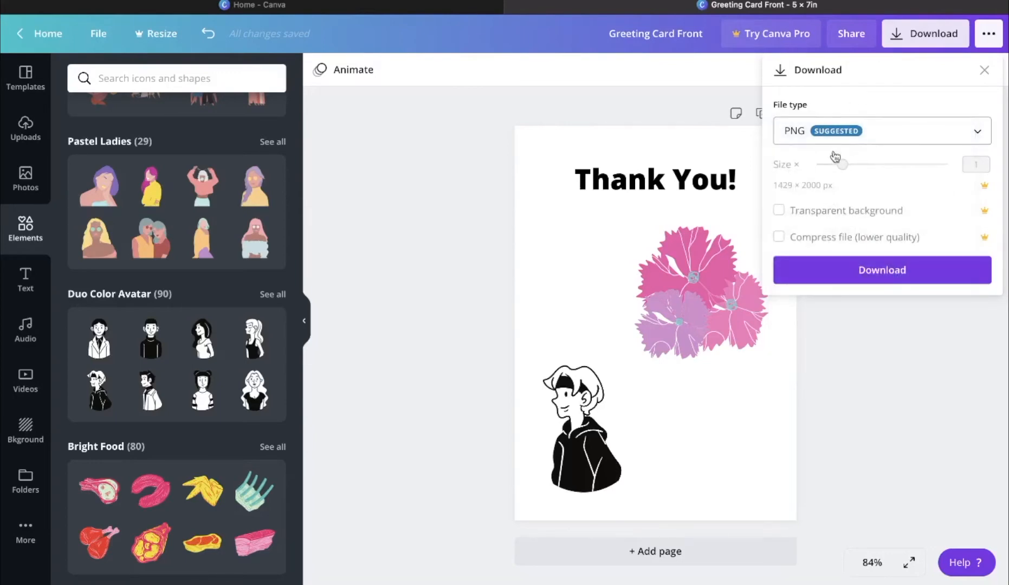
{"action": "left_click", "coordinate": [796, 211]}
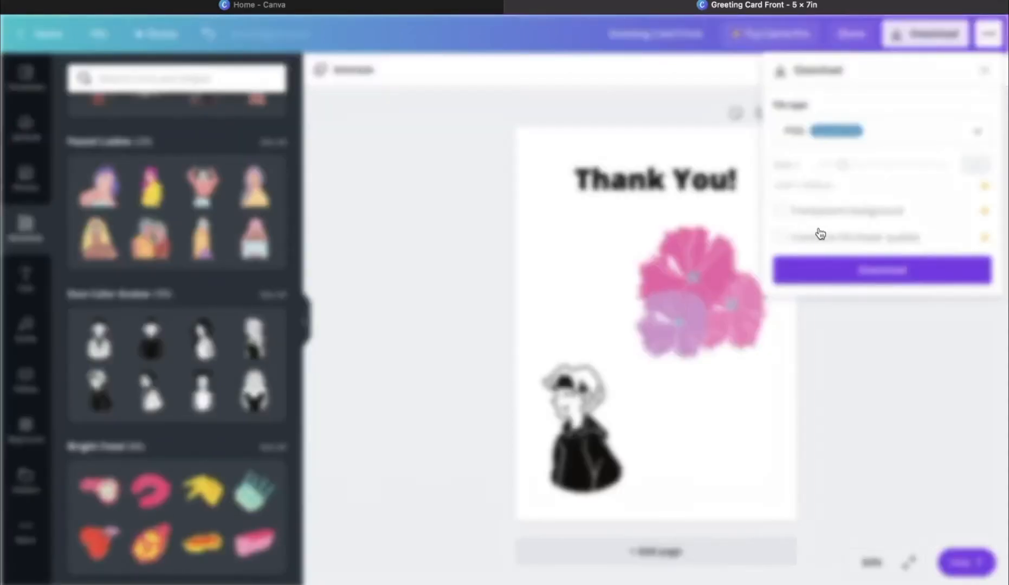
{"action": "left_click", "coordinate": [850, 106]}
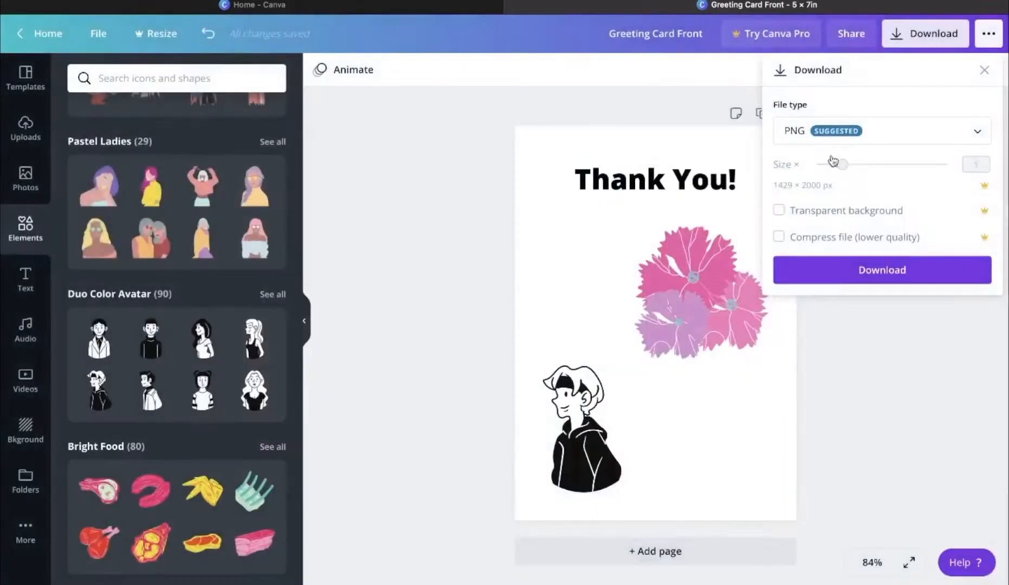
{"action": "left_click", "coordinate": [829, 275]}
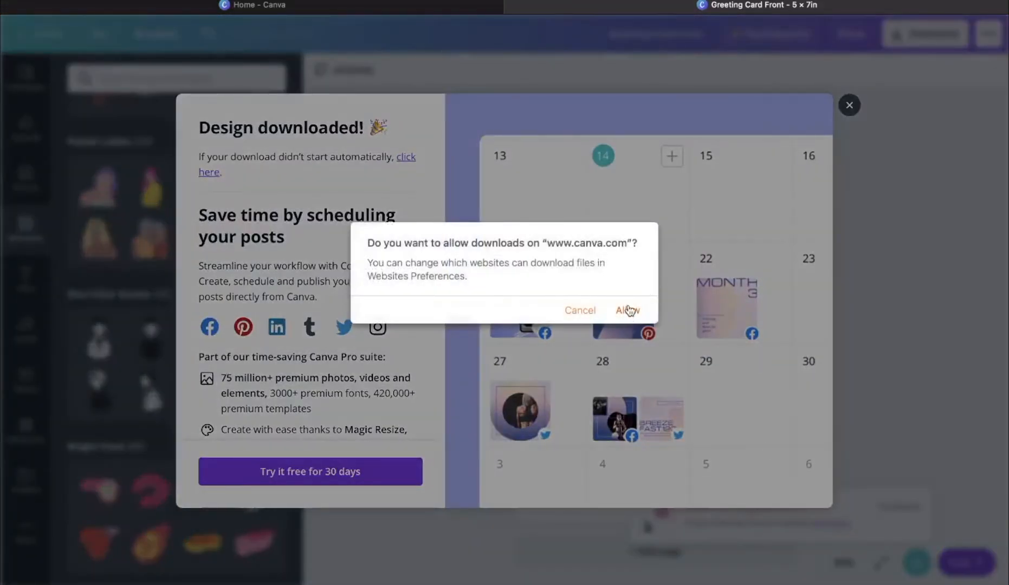
{"action": "left_click", "coordinate": [628, 310]}
{"action": "left_click", "coordinate": [856, 104]}
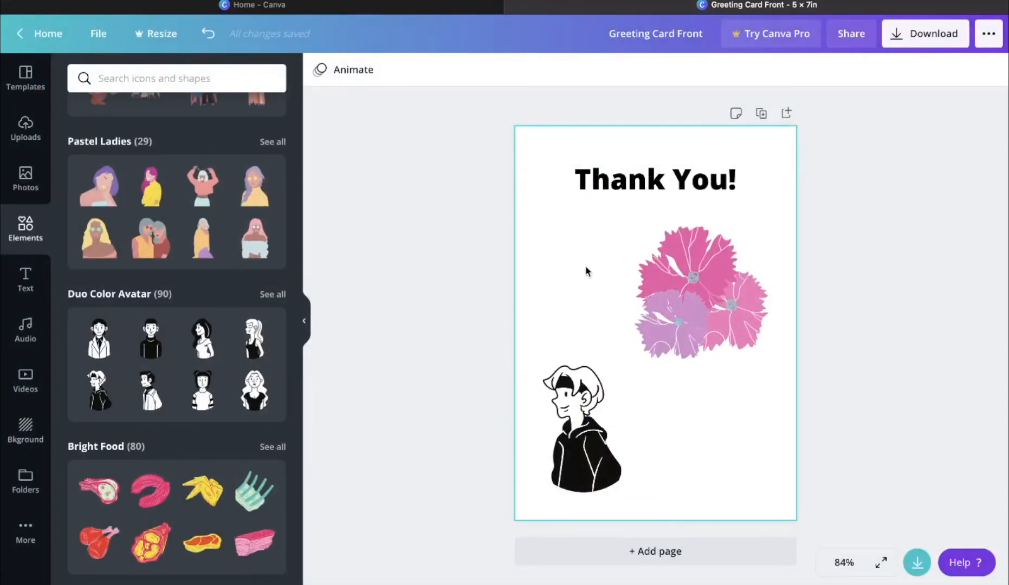
{"action": "left_click", "coordinate": [989, 34]}
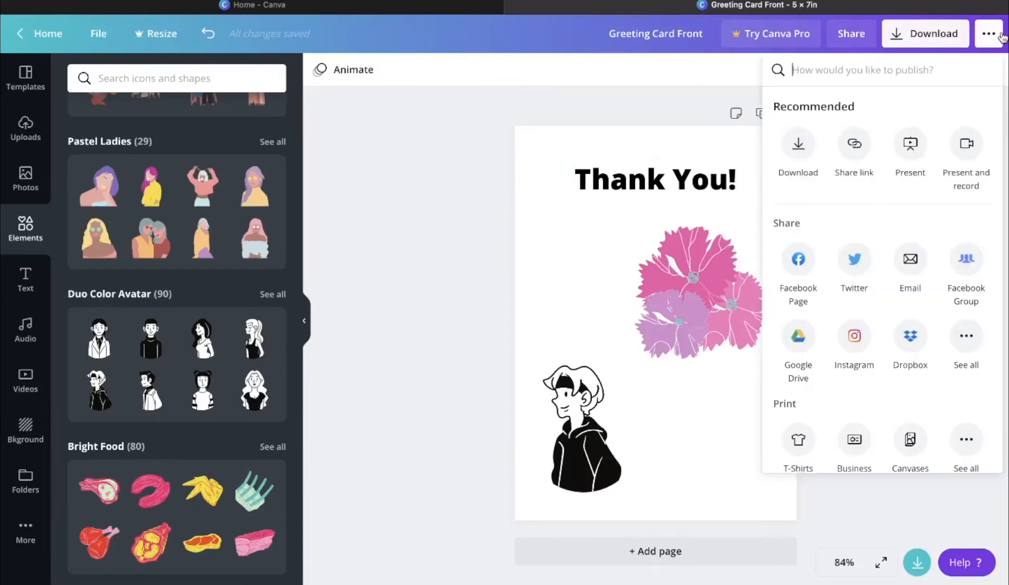
{"action": "left_click", "coordinate": [989, 34]}
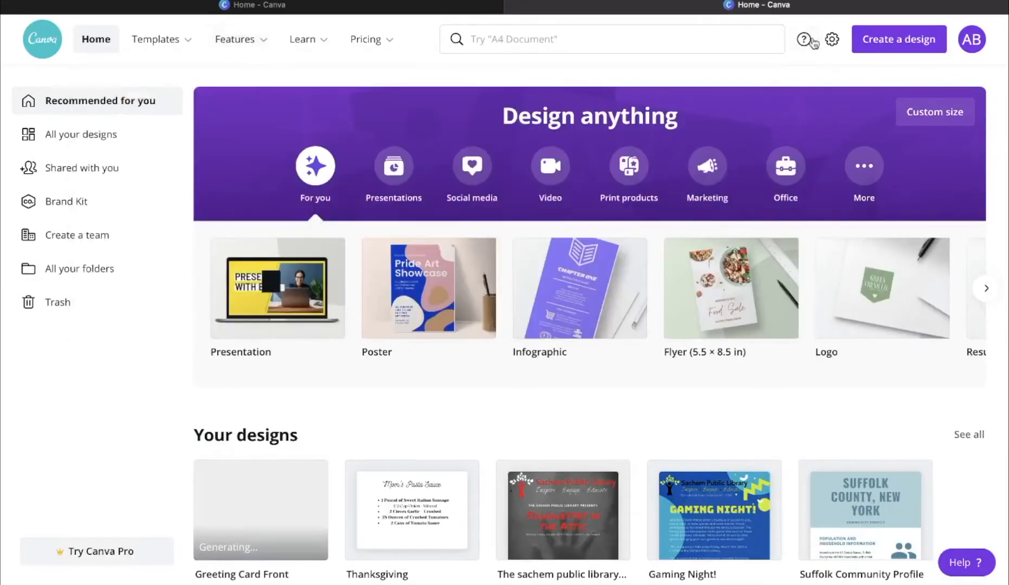
Create a new custom-size design measuring 12 in wide by 7 in high
{"action": "left_click", "coordinate": [898, 39]}
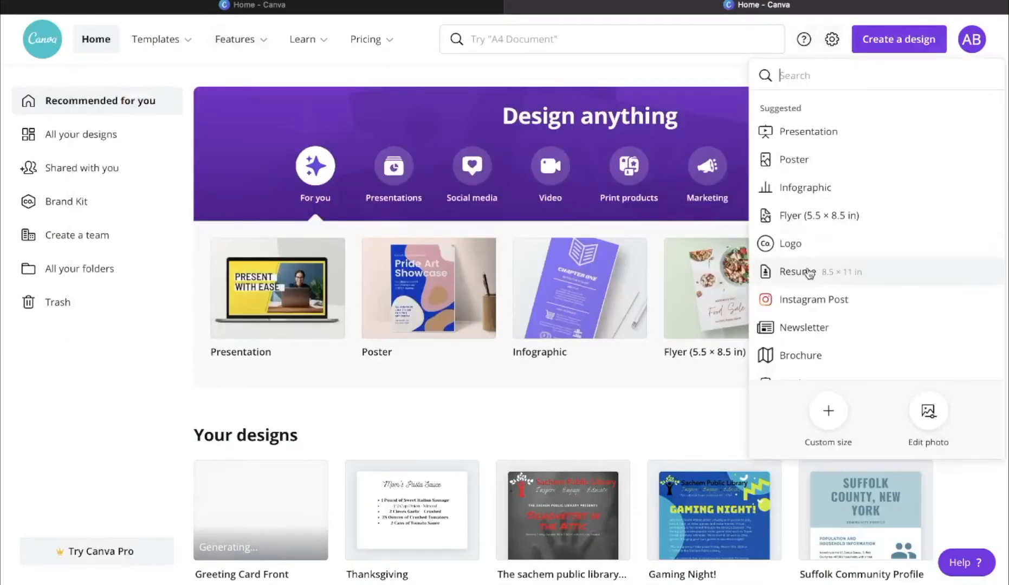
{"action": "left_click", "coordinate": [829, 412]}
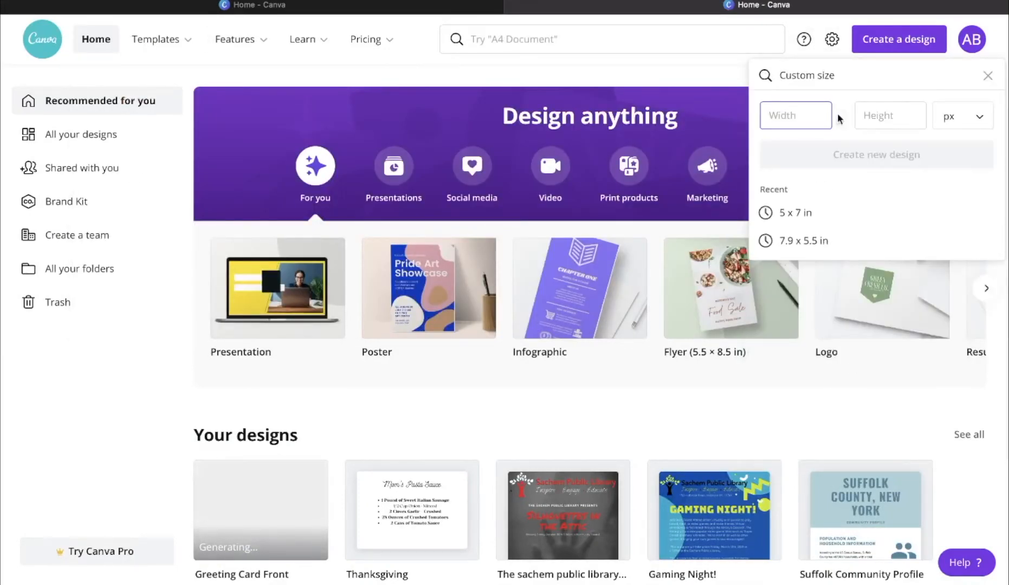
{"action": "left_click", "coordinate": [971, 116]}
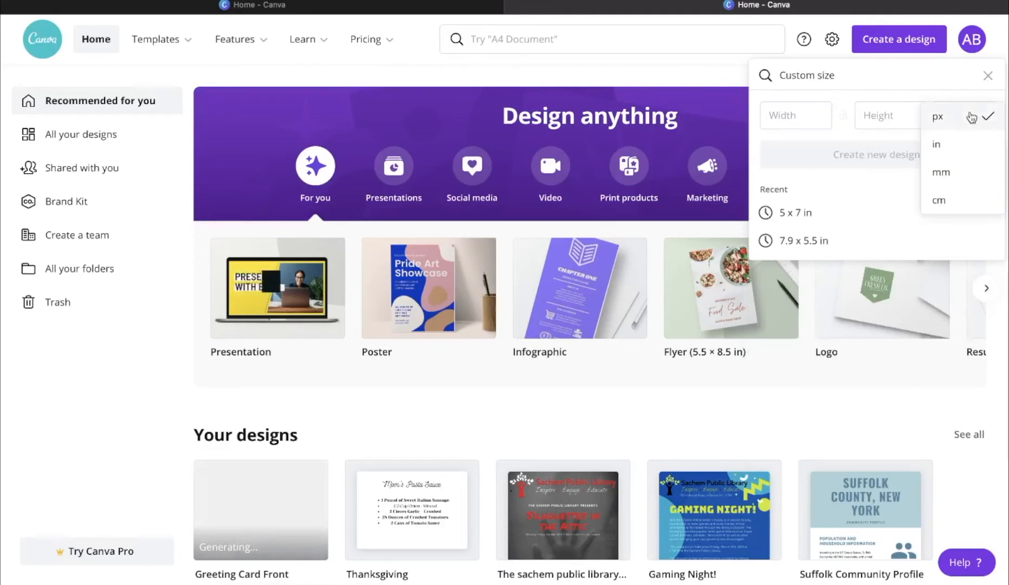
{"action": "left_click", "coordinate": [935, 145]}
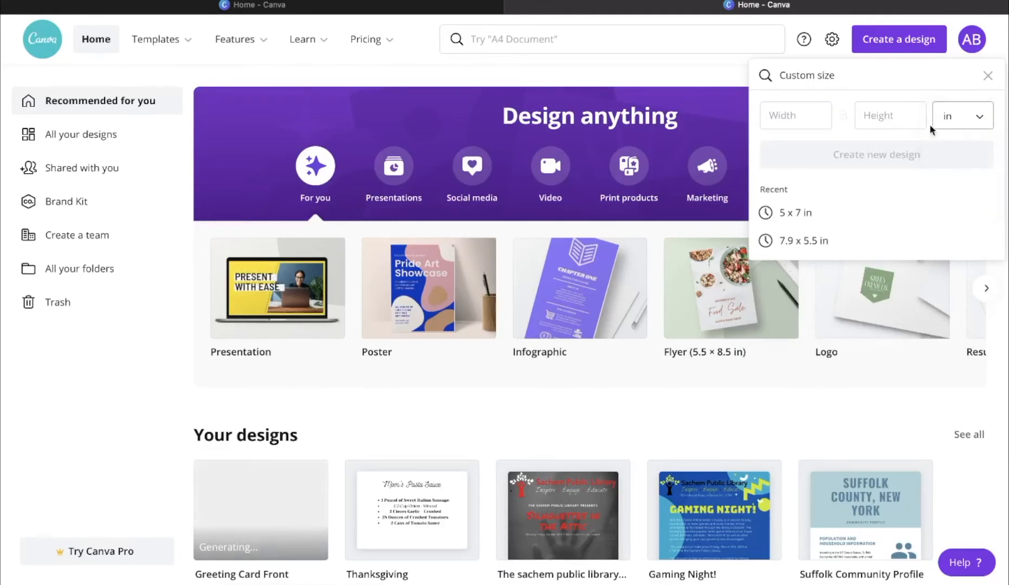
{"action": "left_click", "coordinate": [894, 115]}
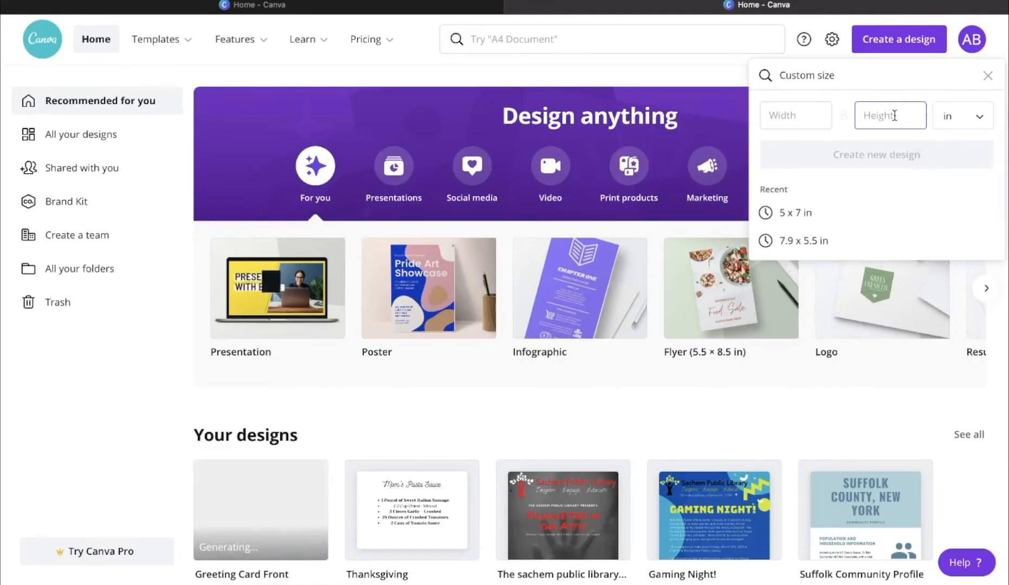
{"action": "left_click", "coordinate": [797, 115]}
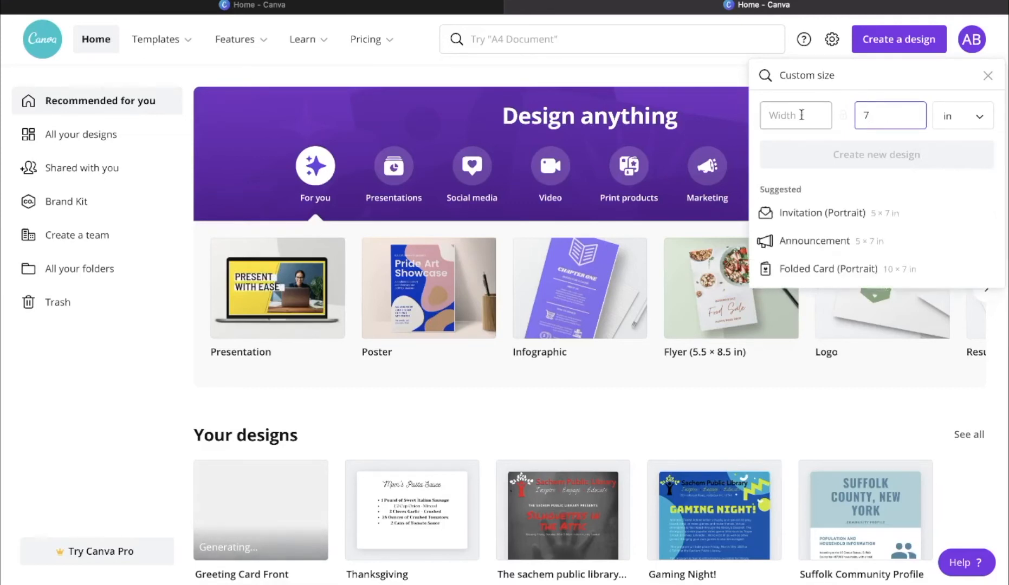
{"action": "type", "text": "12"}
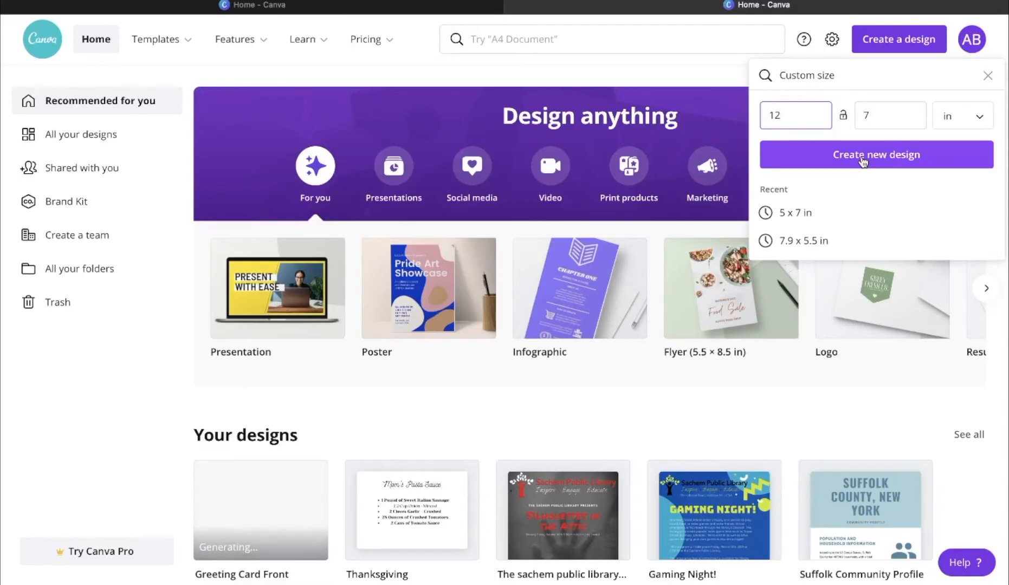
{"action": "left_click", "coordinate": [857, 169]}
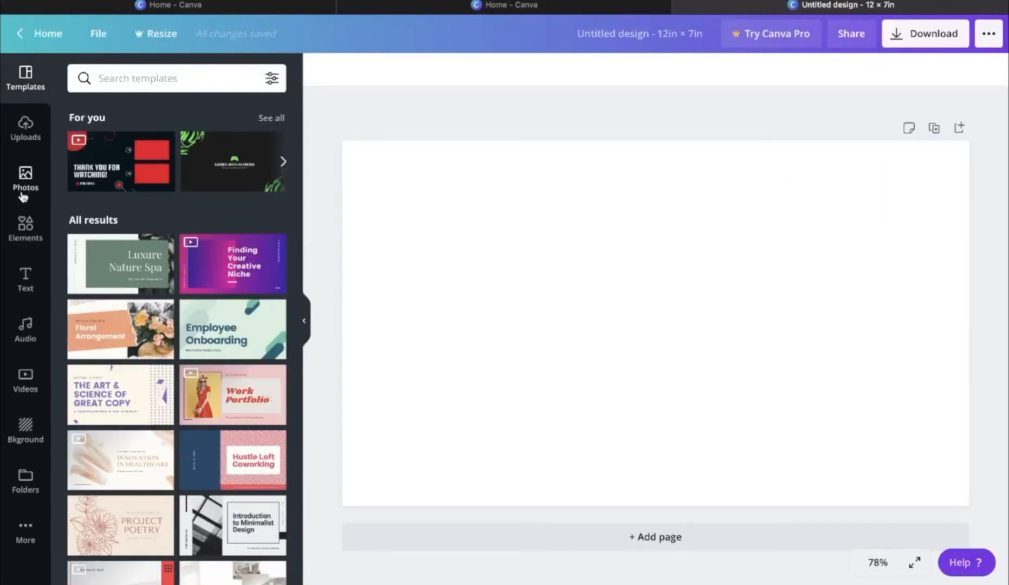
Add a square shape and reshape it into a narrow grey strip spanning the page's full height at its horizontal centre
{"action": "left_click", "coordinate": [22, 242]}
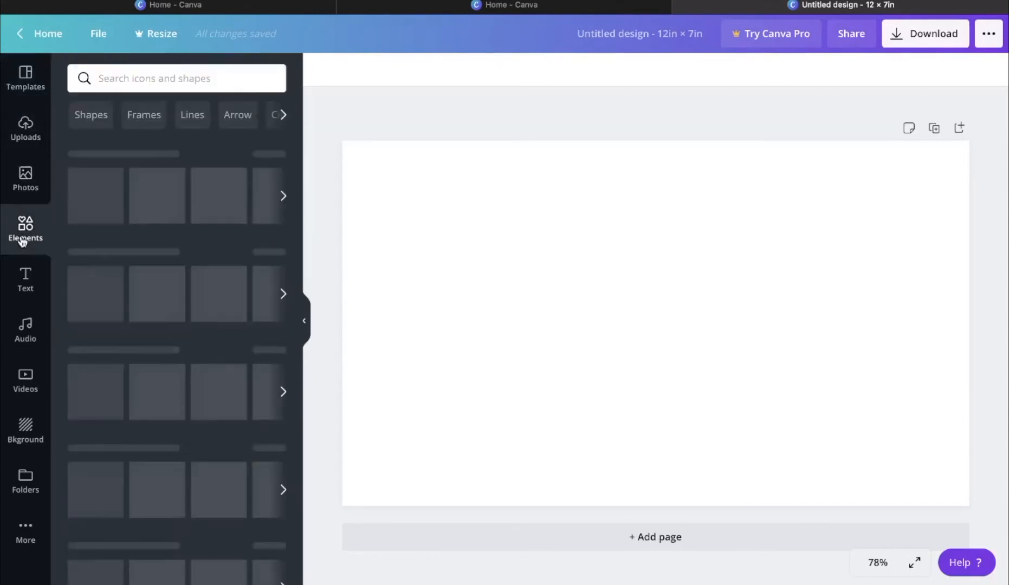
{"action": "scroll", "coordinate": [136, 336], "scroll_direction": "down", "scroll_amount": 3}
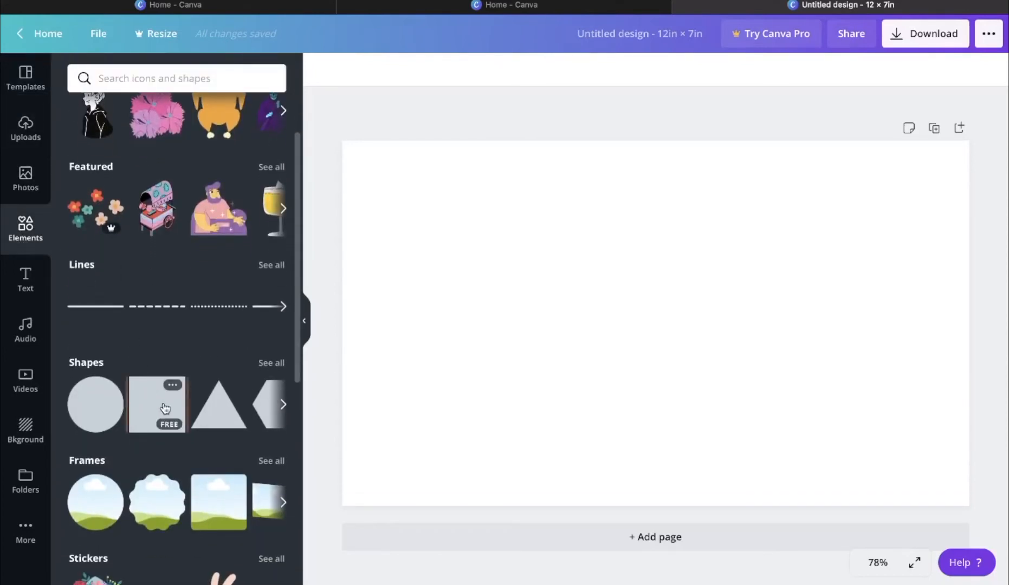
{"action": "left_click_drag", "start_coordinate": [166, 411], "coordinate": [712, 233]}
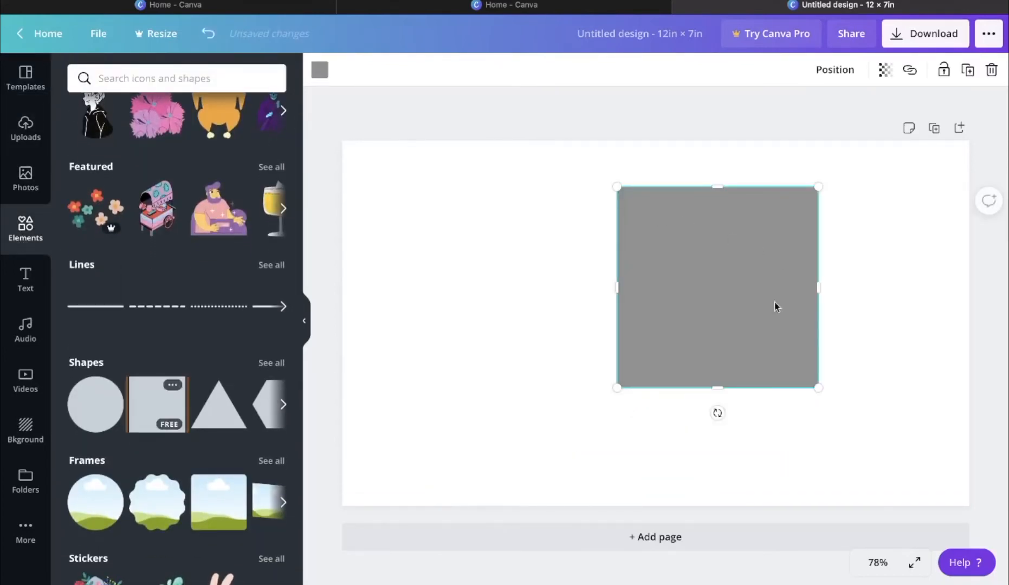
{"action": "left_click_drag", "start_coordinate": [819, 386], "coordinate": [702, 312]}
{"action": "left_click_drag", "start_coordinate": [677, 260], "coordinate": [652, 501]}
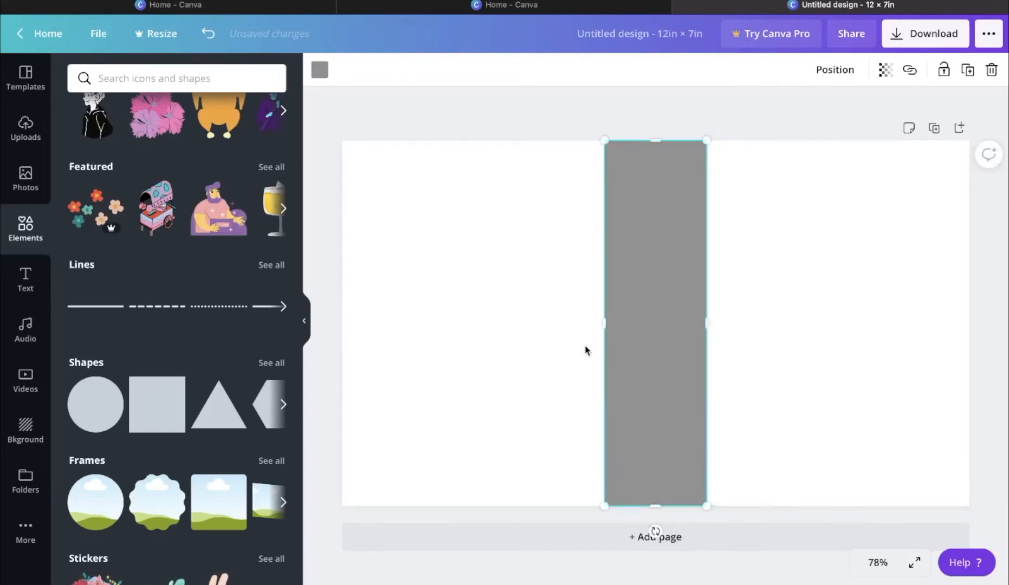
{"action": "left_click", "coordinate": [533, 328]}
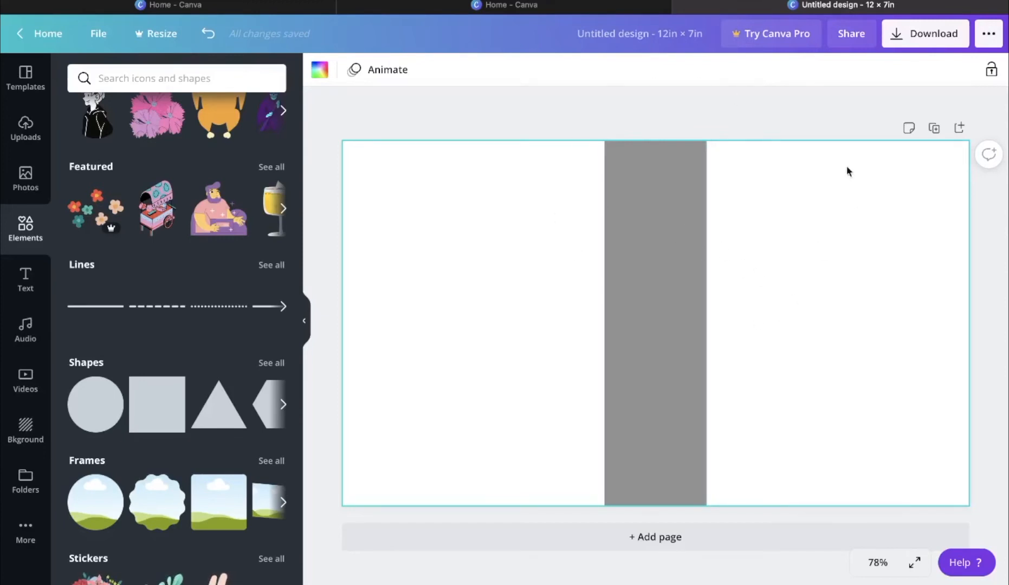
{"action": "left_click", "coordinate": [677, 169]}
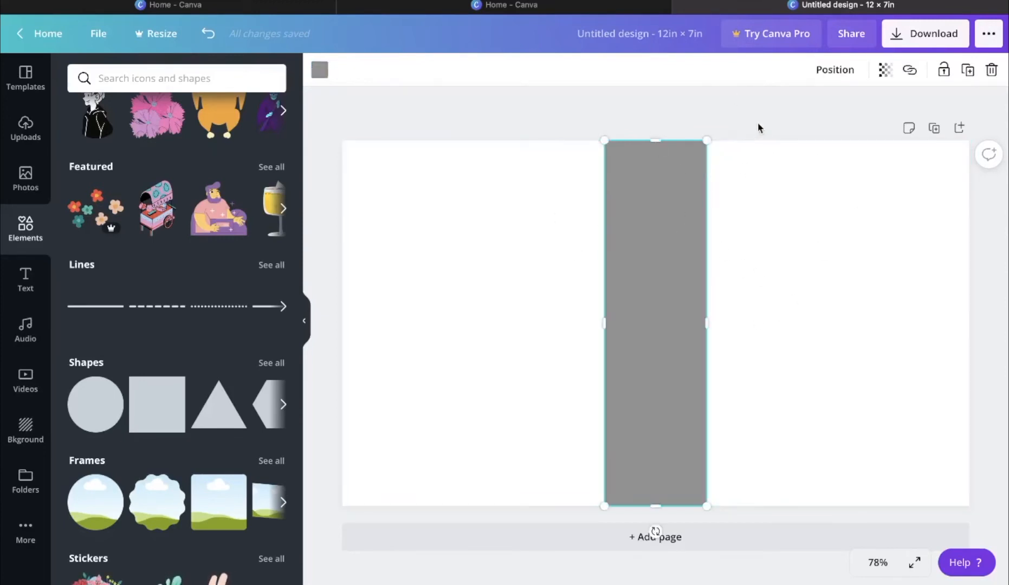
{"action": "left_click", "coordinate": [762, 153]}
{"action": "left_click", "coordinate": [530, 118]}
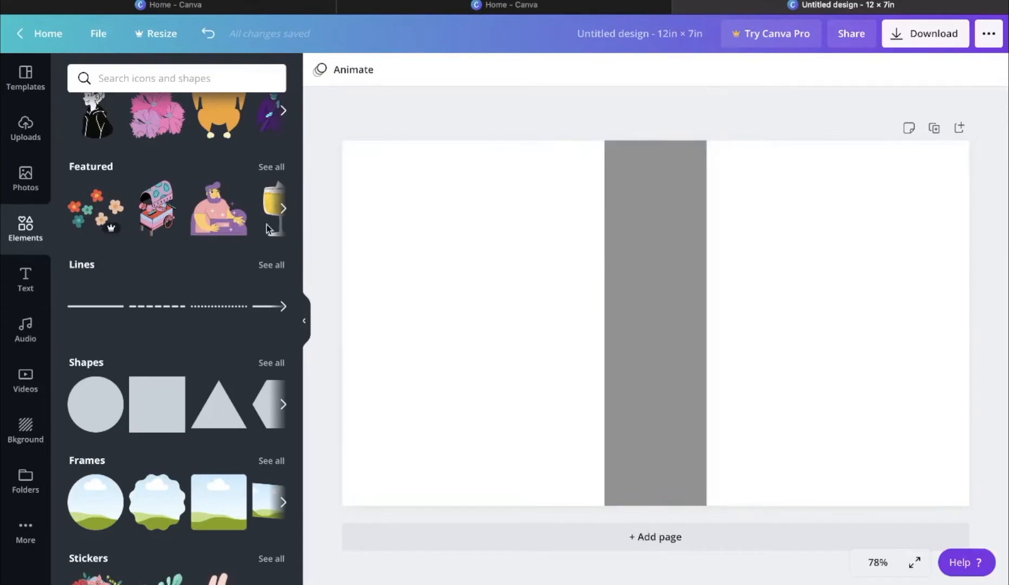
{"action": "scroll", "coordinate": [231, 242], "scroll_direction": "up", "scroll_amount": 2}
{"action": "scroll", "coordinate": [232, 242], "scroll_direction": "down", "scroll_amount": 1}
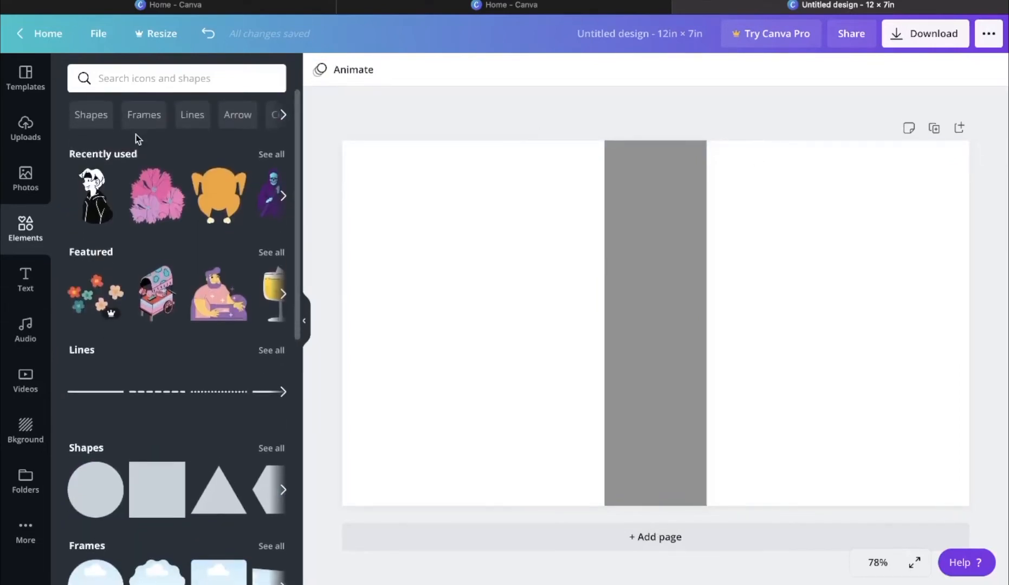
Add a heading text box and move it to the upper part of the blank panel right of the grey strip
{"action": "left_click", "coordinate": [27, 285]}
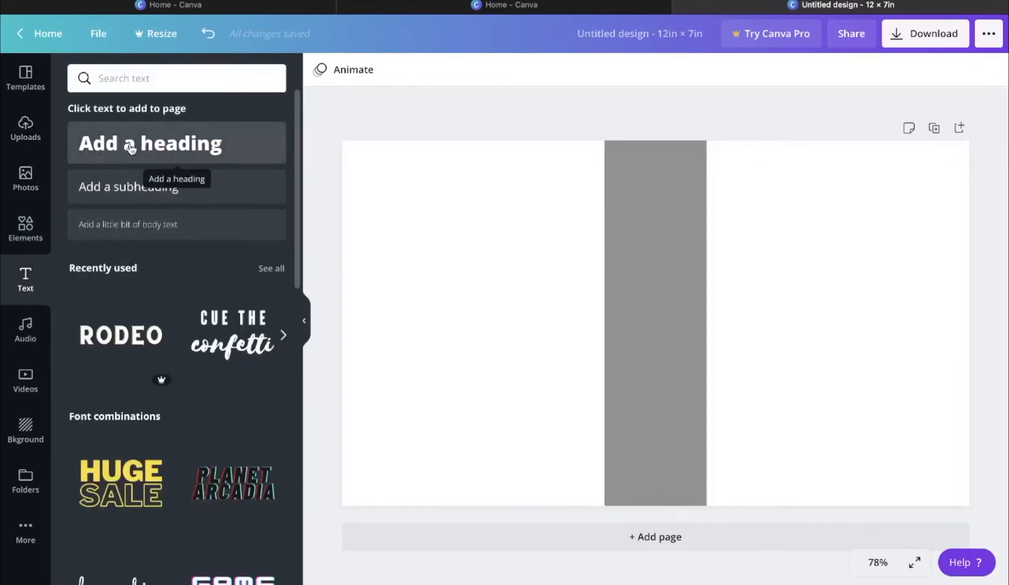
{"action": "left_click", "coordinate": [130, 146]}
{"action": "mouse_move", "coordinate": [623, 331]}
{"action": "left_mouse_down"}
{"action": "mouse_move", "coordinate": [746, 279]}
{"action": "mouse_move", "coordinate": [628, 333]}
{"action": "left_mouse_up"}
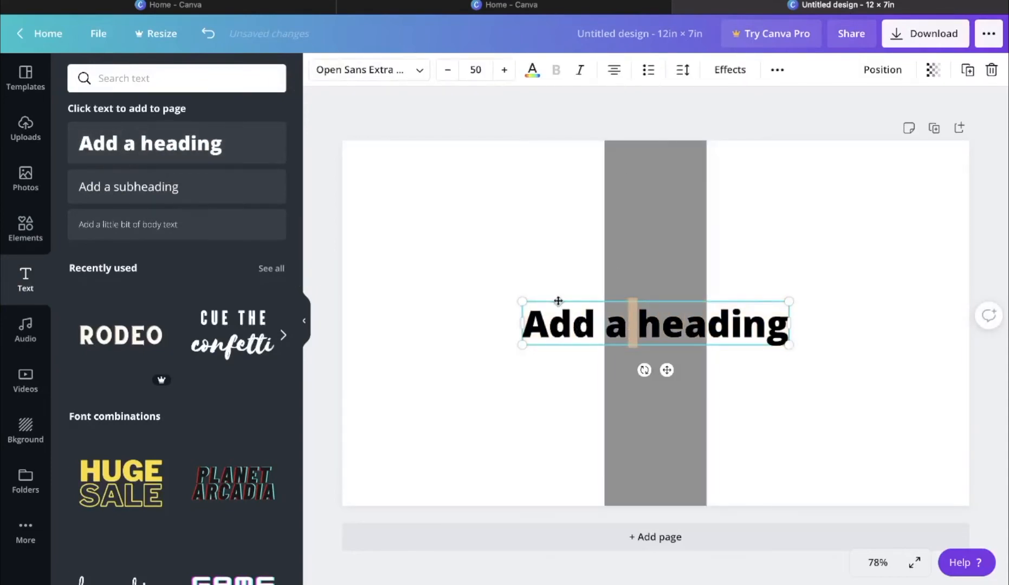
{"action": "left_click_drag", "start_coordinate": [558, 301], "coordinate": [721, 180]}
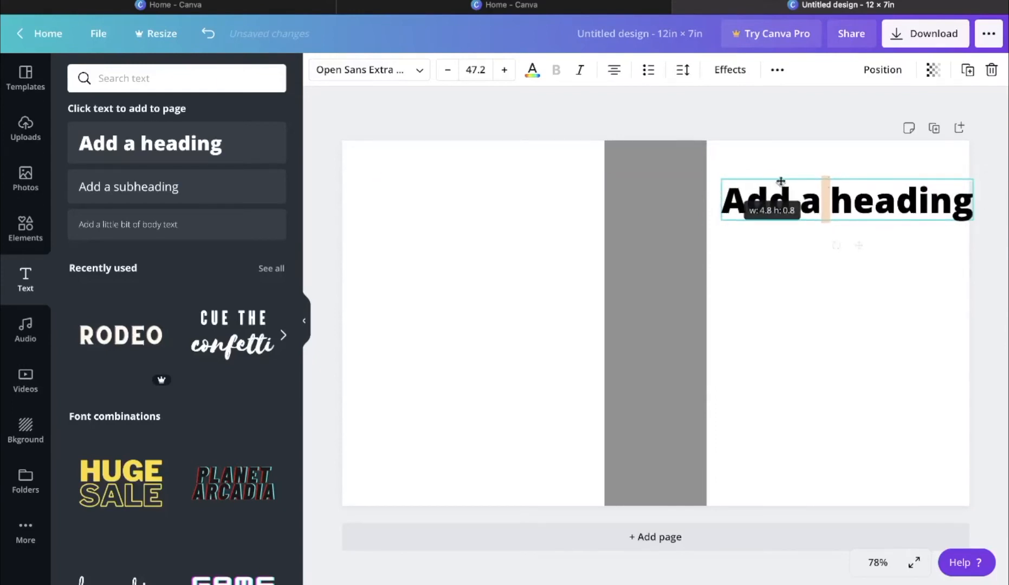
Reduce the heading's font size to 40.2 and reposition it within the upper part of the right-hand panel
{"action": "left_click", "coordinate": [453, 72]}
{"action": "left_click", "coordinate": [454, 72]}
{"action": "left_click", "coordinate": [455, 73]}
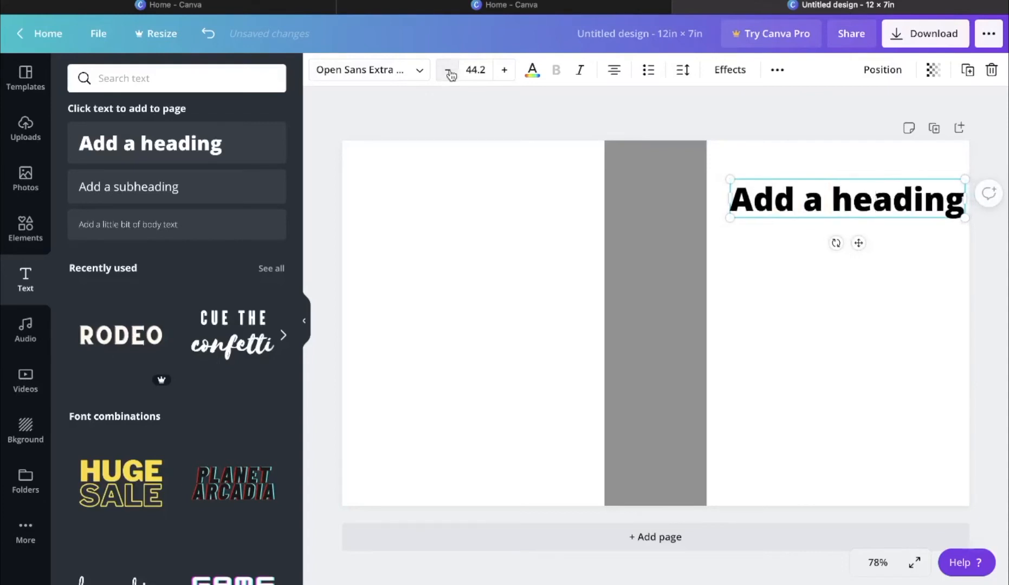
{"action": "left_click", "coordinate": [449, 73]}
{"action": "left_click", "coordinate": [448, 73]}
{"action": "left_click", "coordinate": [449, 74]}
{"action": "left_click", "coordinate": [448, 73]}
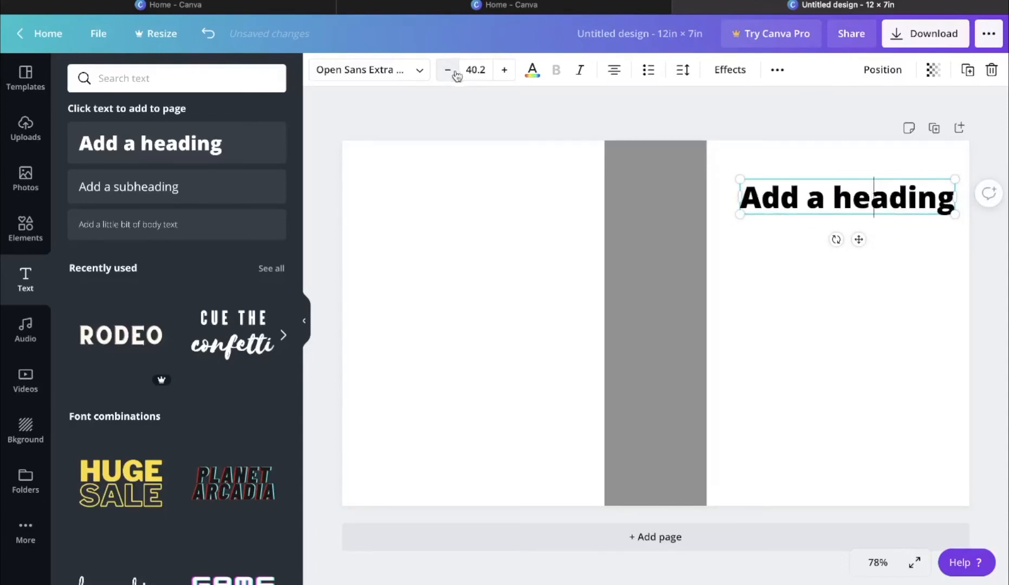
{"action": "left_click", "coordinate": [915, 244]}
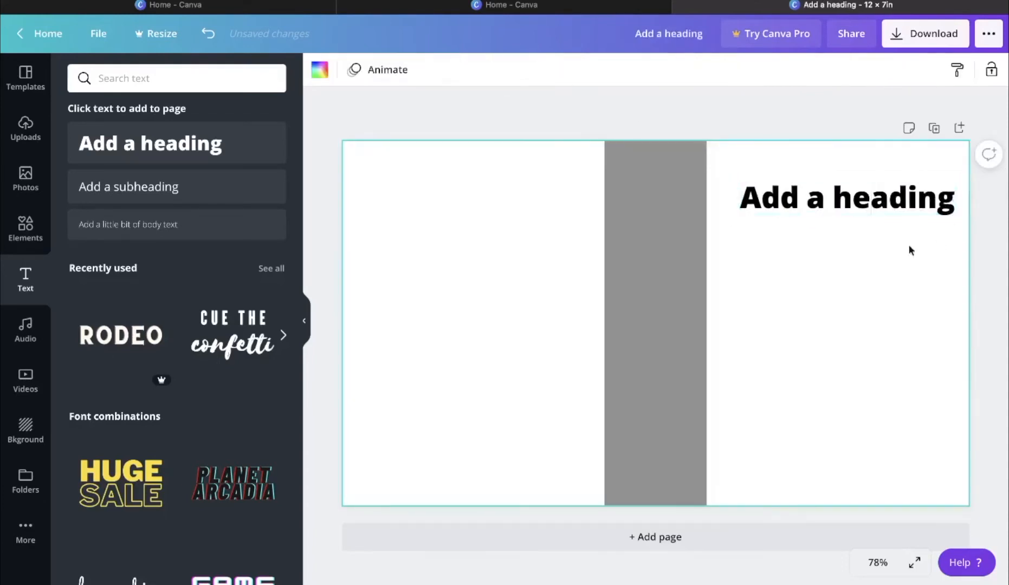
{"action": "left_click", "coordinate": [882, 203]}
{"action": "mouse_move", "coordinate": [885, 184]}
{"action": "left_mouse_down"}
{"action": "mouse_move", "coordinate": [884, 165]}
{"action": "mouse_move", "coordinate": [878, 181]}
{"action": "mouse_move", "coordinate": [861, 182]}
{"action": "mouse_move", "coordinate": [875, 183]}
{"action": "left_mouse_up"}
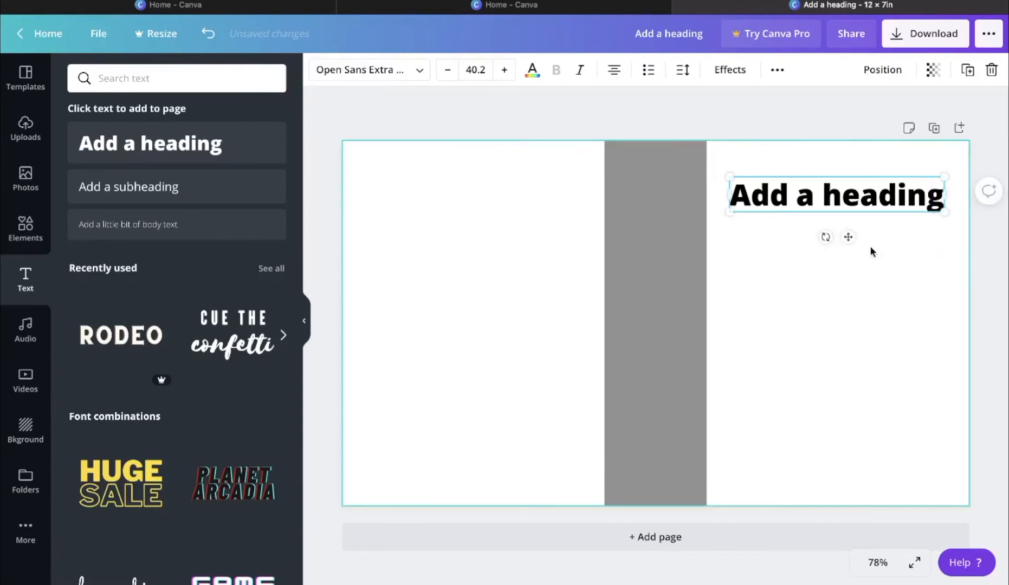
Try the heading text in red, and set its colour back to black
{"action": "left_click", "coordinate": [525, 79]}
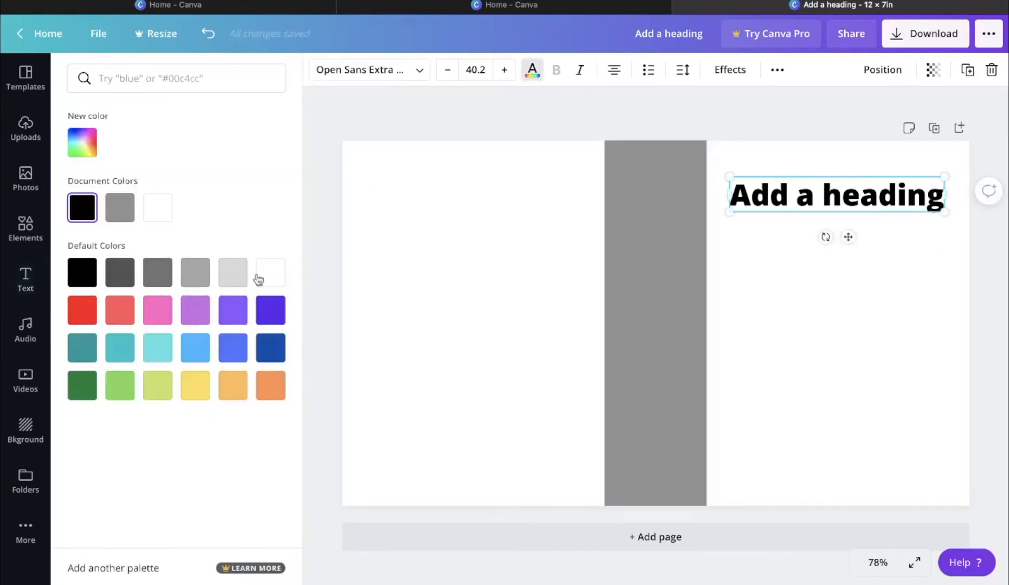
{"action": "left_click", "coordinate": [84, 311]}
{"action": "left_click", "coordinate": [842, 369]}
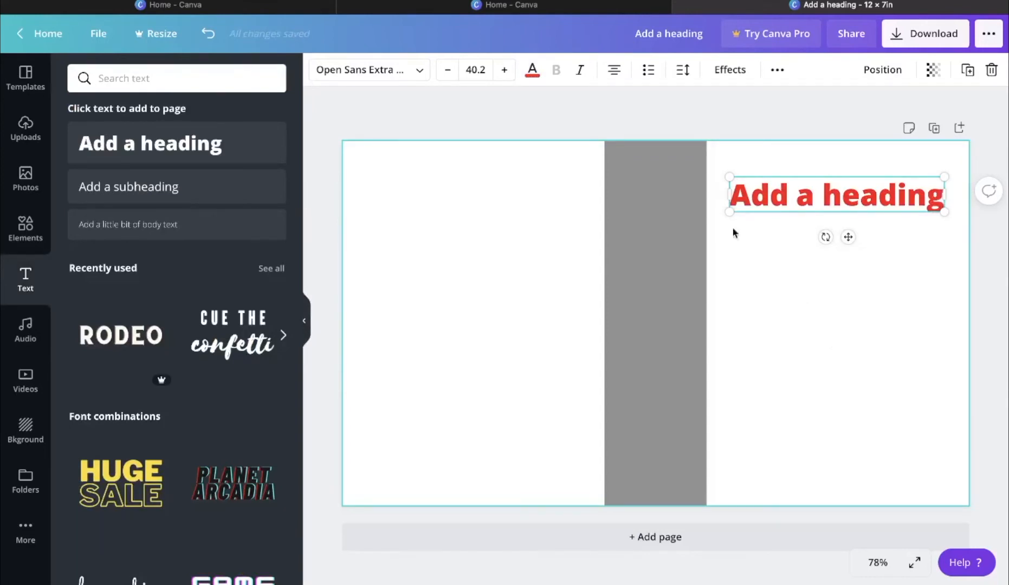
{"action": "left_click", "coordinate": [532, 70]}
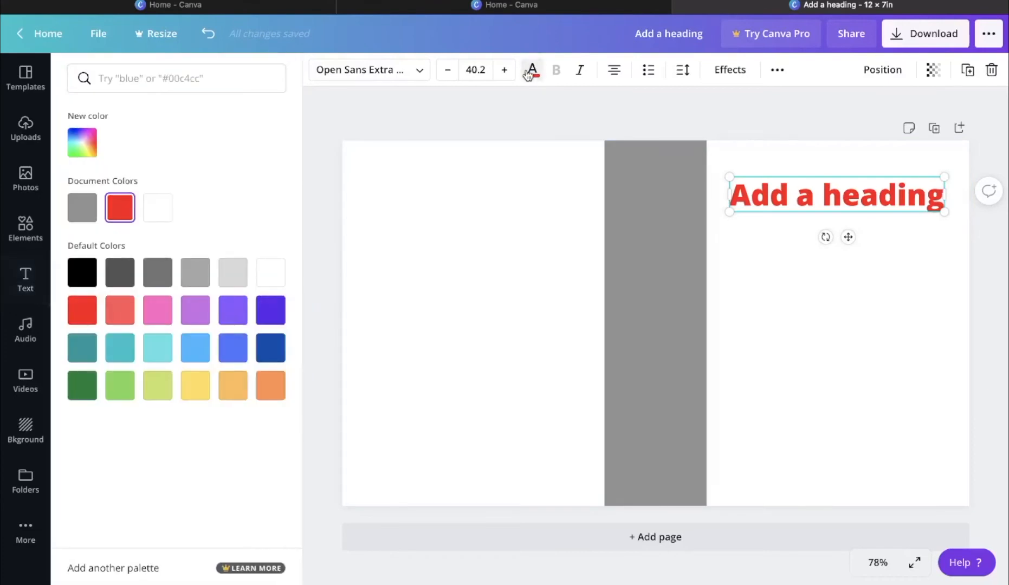
{"action": "left_click", "coordinate": [82, 272]}
{"action": "left_click", "coordinate": [836, 287]}
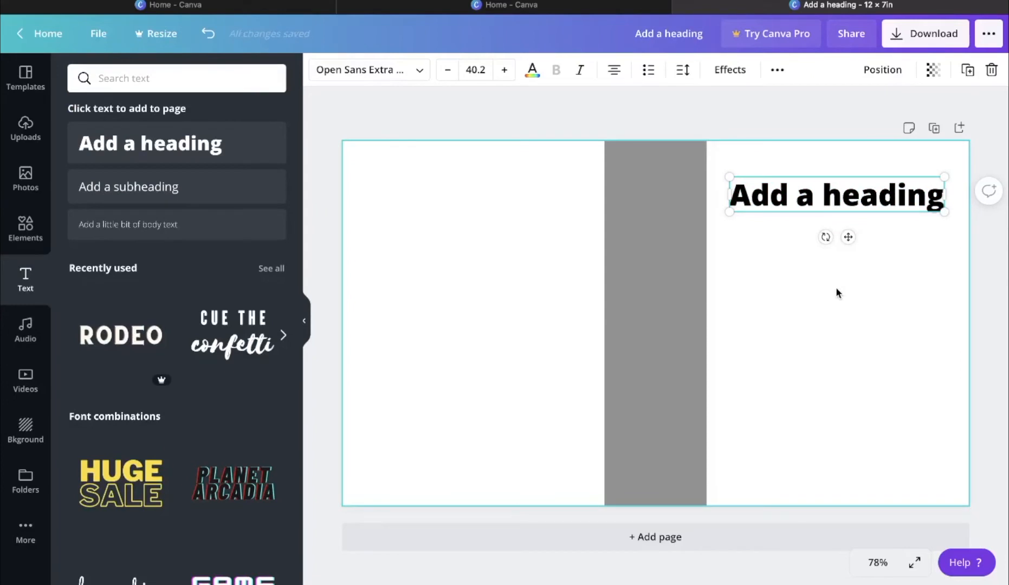
Replace the heading's placeholder text with "For"
{"action": "left_click", "coordinate": [908, 274]}
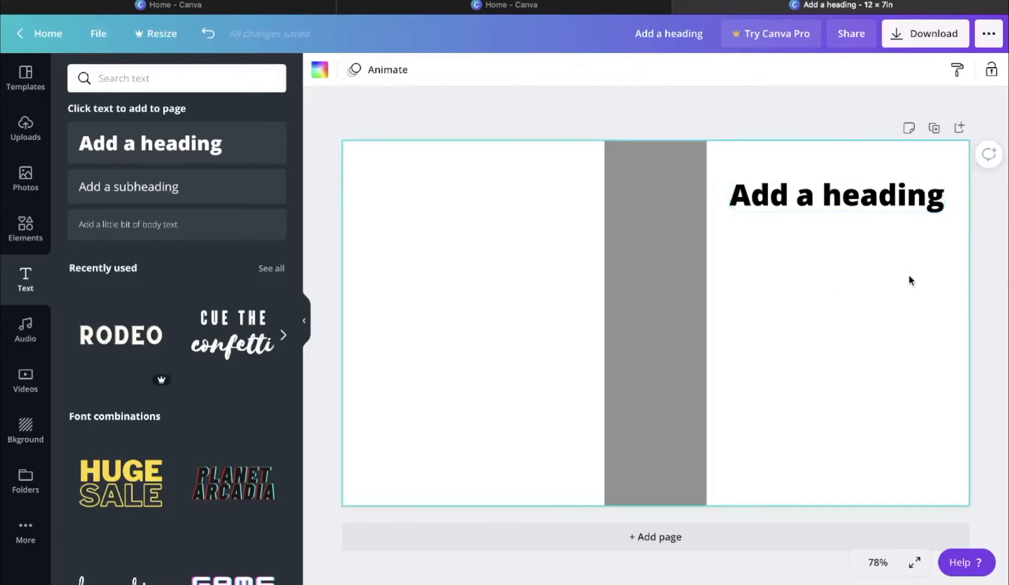
{"action": "double_click", "coordinate": [823, 206]}
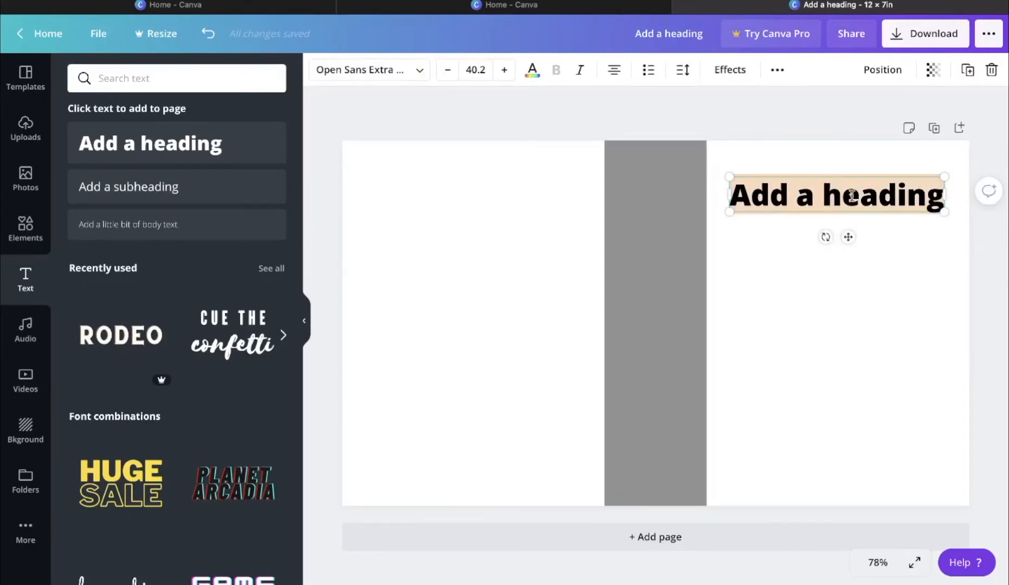
{"action": "type", "text": "For"}
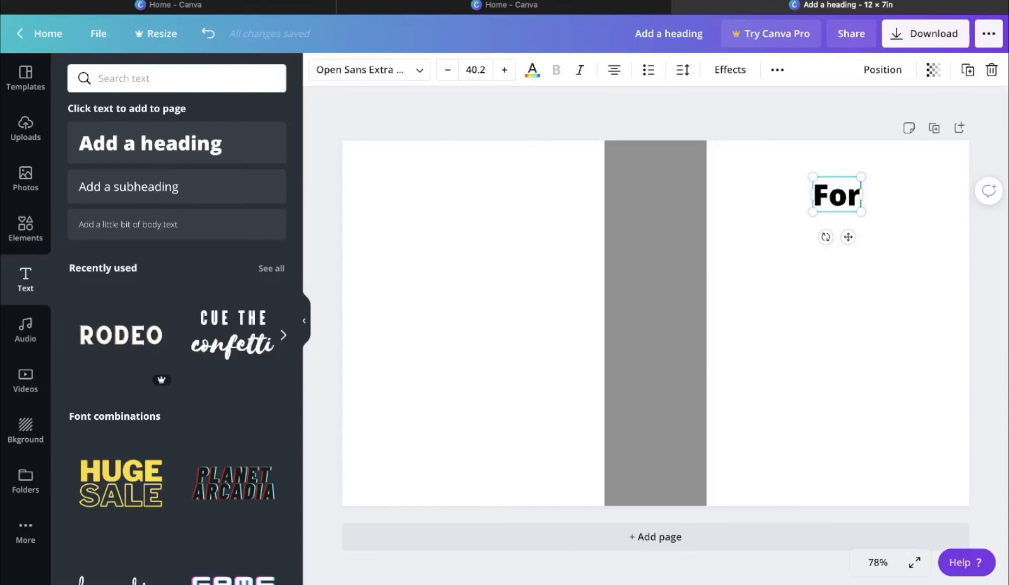
{"action": "left_click", "coordinate": [772, 189]}
{"action": "left_click", "coordinate": [836, 193]}
Add a second heading reading "Being" and centre it directly below "For" on the right-hand panel
{"action": "left_click", "coordinate": [150, 143]}
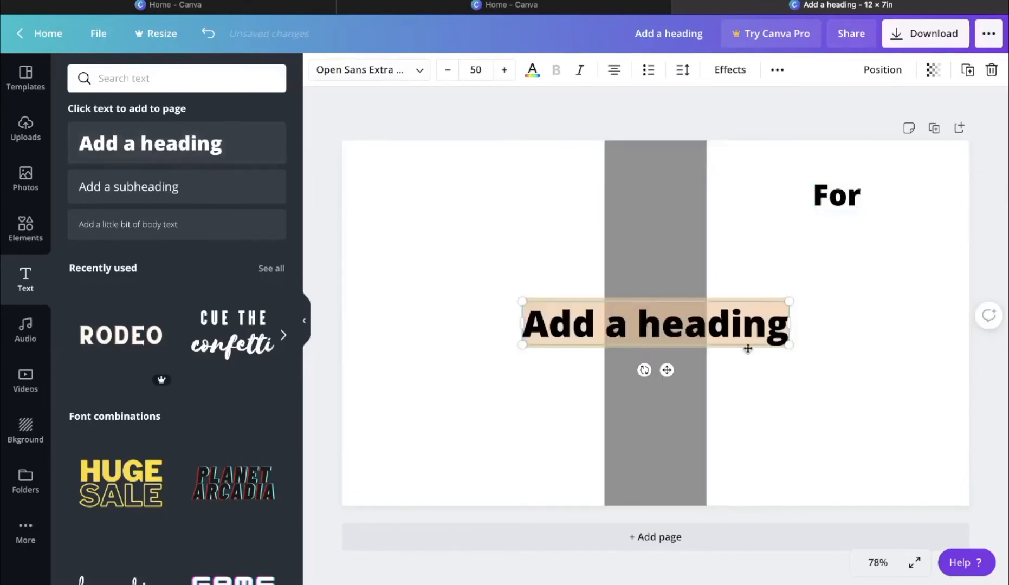
{"action": "type", "text": "Being"}
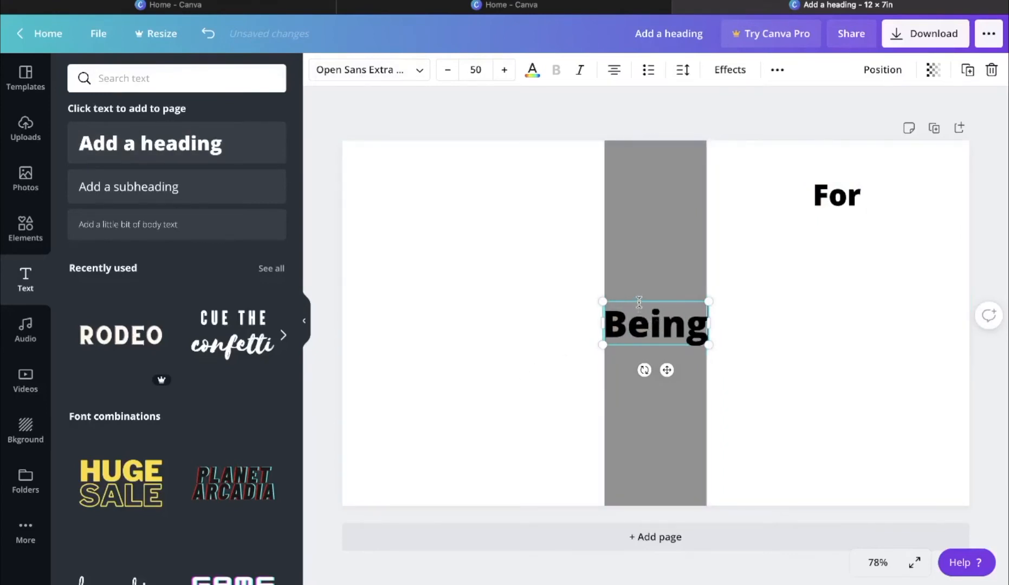
{"action": "left_click_drag", "start_coordinate": [666, 370], "coordinate": [846, 305]}
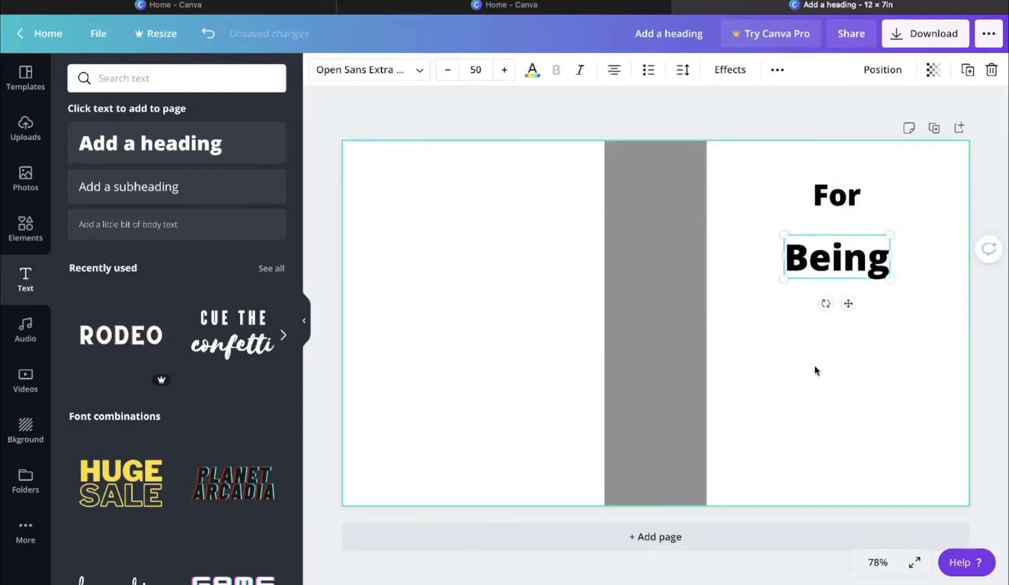
{"action": "left_click", "coordinate": [401, 214]}
Add a third heading reading "Awesome!" and centre it below "Being" on the right-hand panel
{"action": "left_click", "coordinate": [161, 156]}
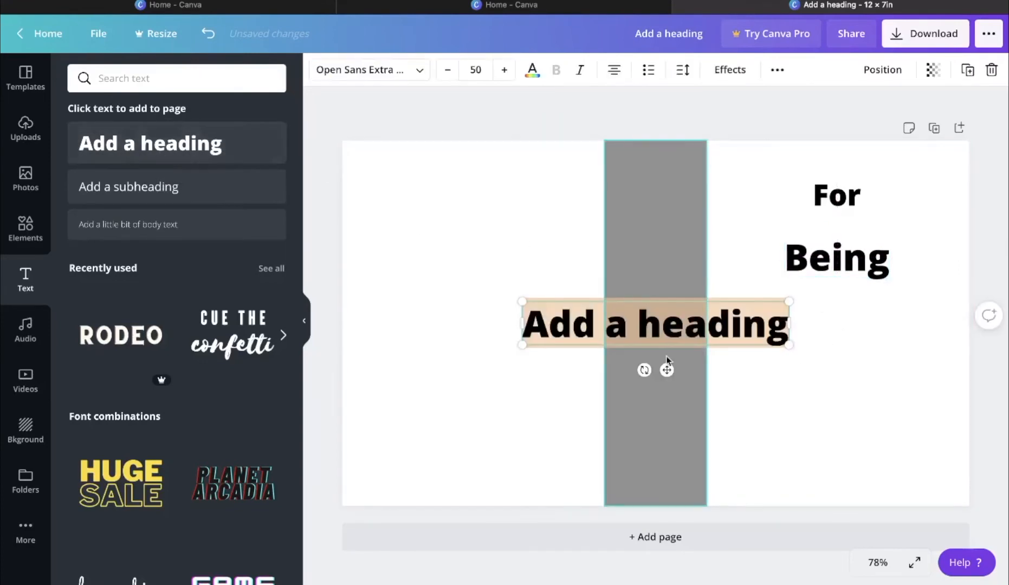
{"action": "type", "text": "Awesome!"}
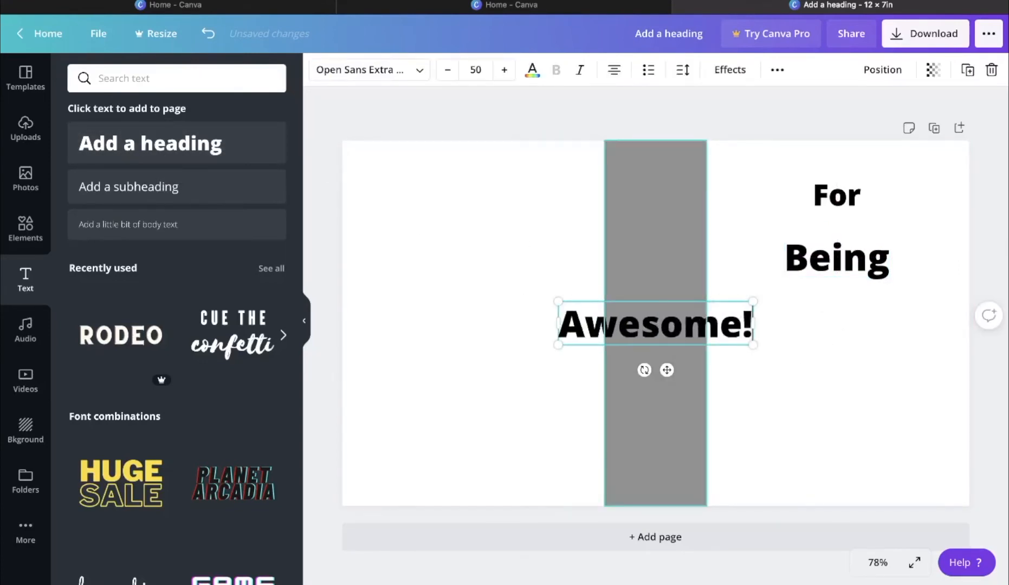
{"action": "left_click", "coordinate": [593, 303]}
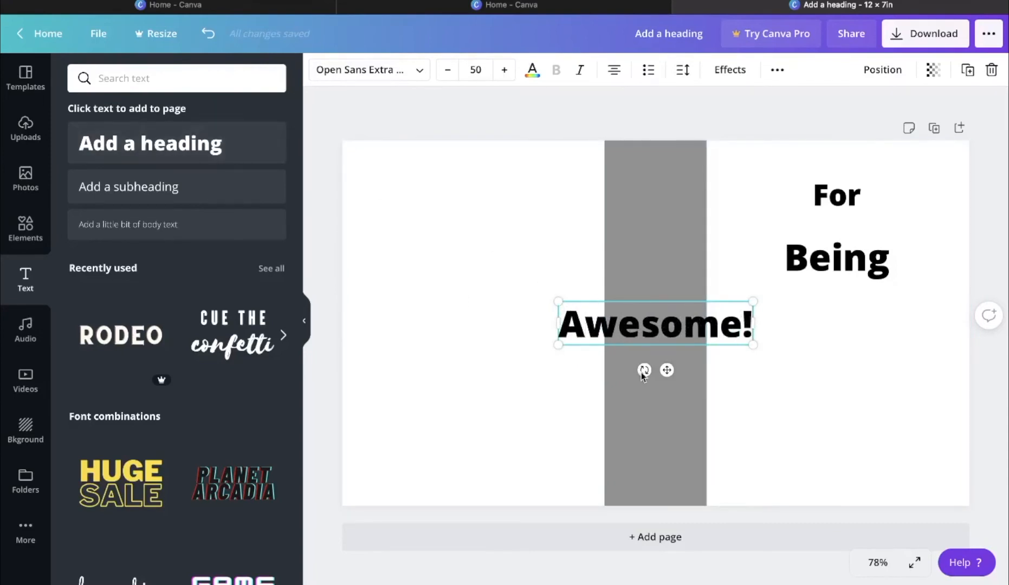
{"action": "left_click_drag", "start_coordinate": [667, 370], "coordinate": [847, 367]}
{"action": "left_click", "coordinate": [828, 407]}
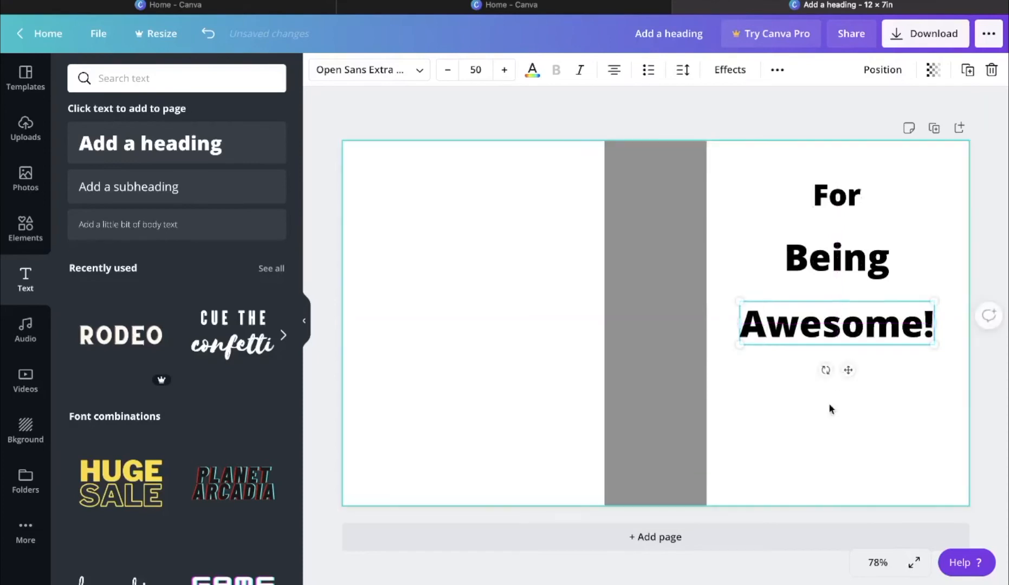
Add the pink-to-purple blob from the Gradients elements to the upper left-hand panel and enlarge it to nearly the panel's width
{"action": "scroll", "coordinate": [160, 290], "scroll_direction": "down", "scroll_amount": 4}
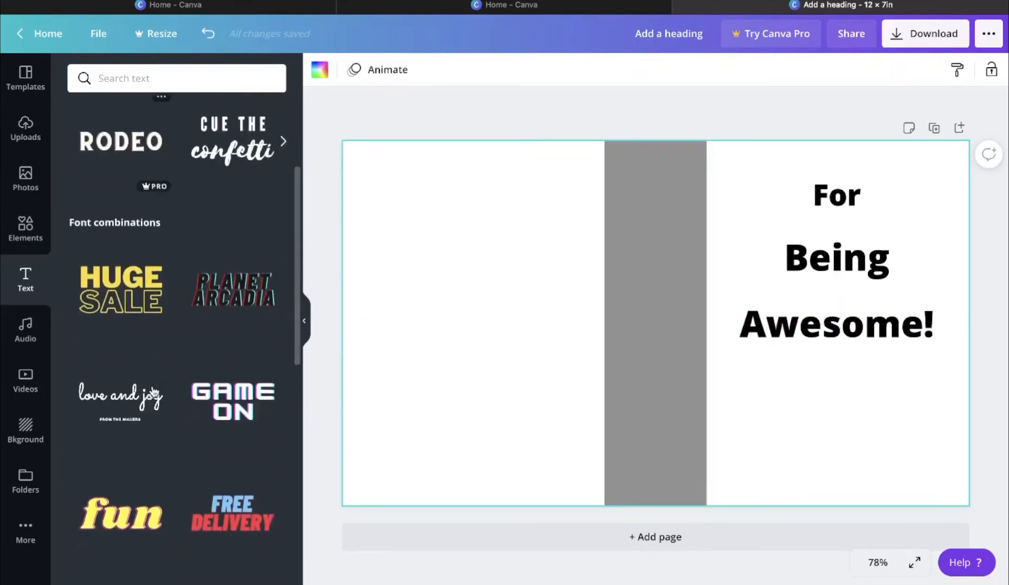
{"action": "left_click", "coordinate": [25, 230]}
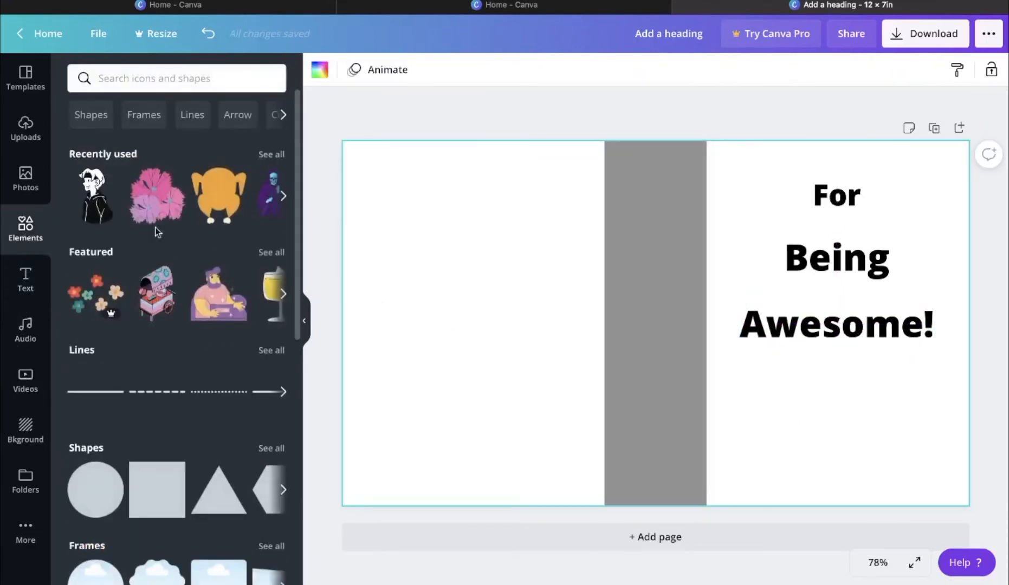
{"action": "scroll", "coordinate": [138, 337], "scroll_direction": "down", "scroll_amount": 1}
{"action": "scroll", "coordinate": [145, 307], "scroll_direction": "down", "scroll_amount": 10}
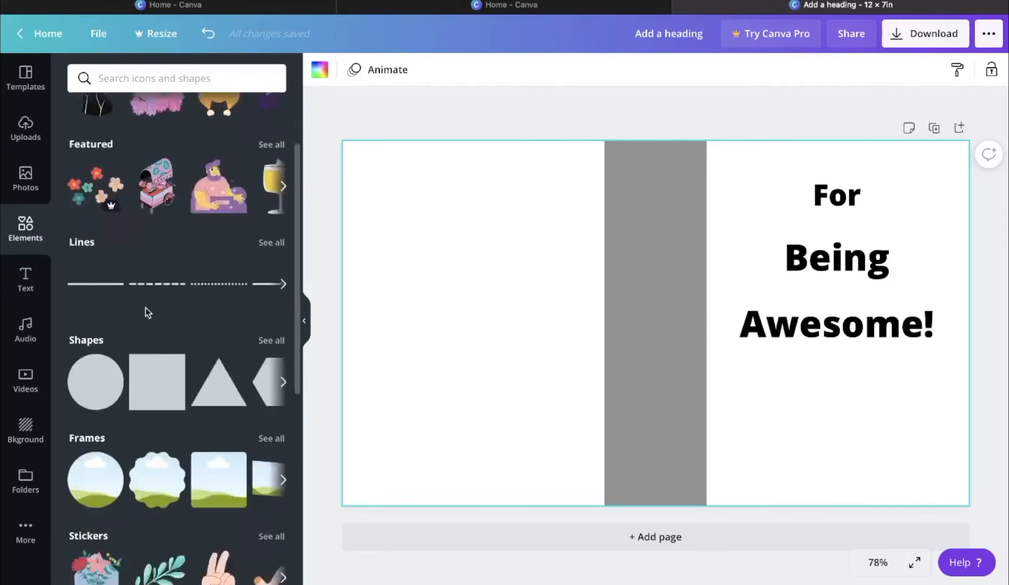
{"action": "scroll", "coordinate": [145, 307], "scroll_direction": "down", "scroll_amount": 1}
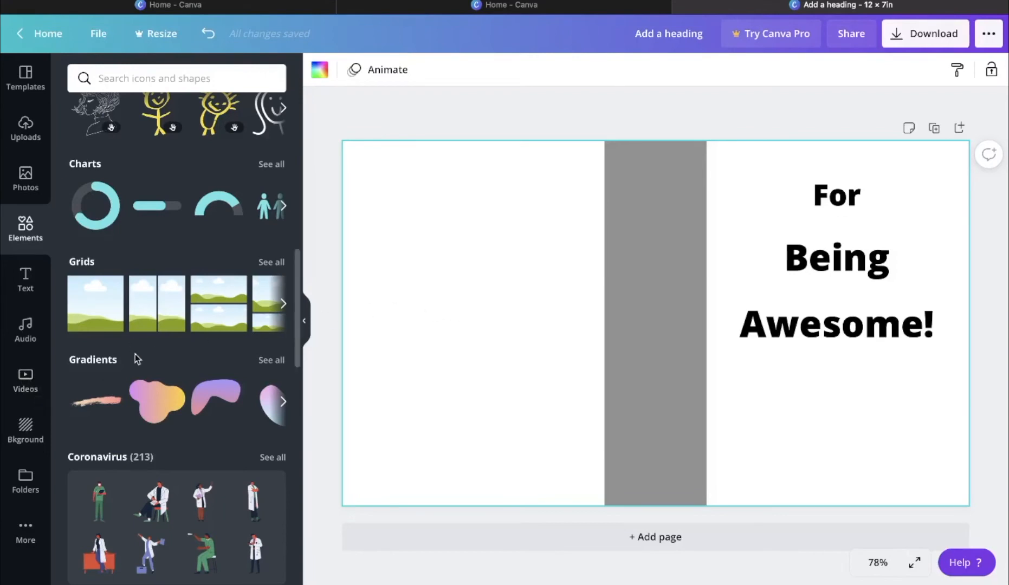
{"action": "left_click", "coordinate": [283, 404]}
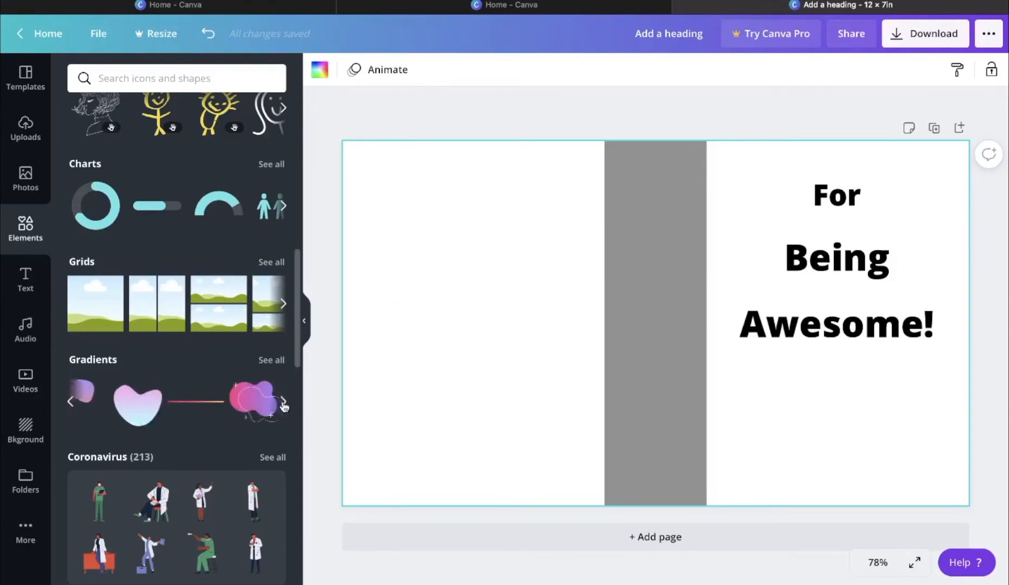
{"action": "left_click", "coordinate": [70, 402]}
{"action": "left_click_drag", "start_coordinate": [224, 409], "coordinate": [424, 270]}
{"action": "left_click_drag", "start_coordinate": [485, 327], "coordinate": [446, 245]}
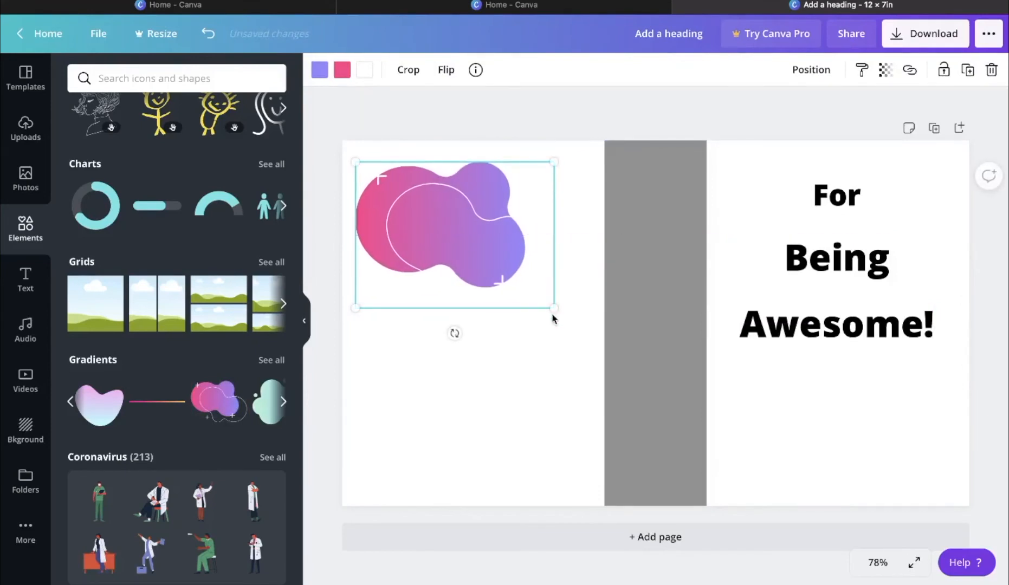
{"action": "left_click_drag", "start_coordinate": [560, 319], "coordinate": [590, 326]}
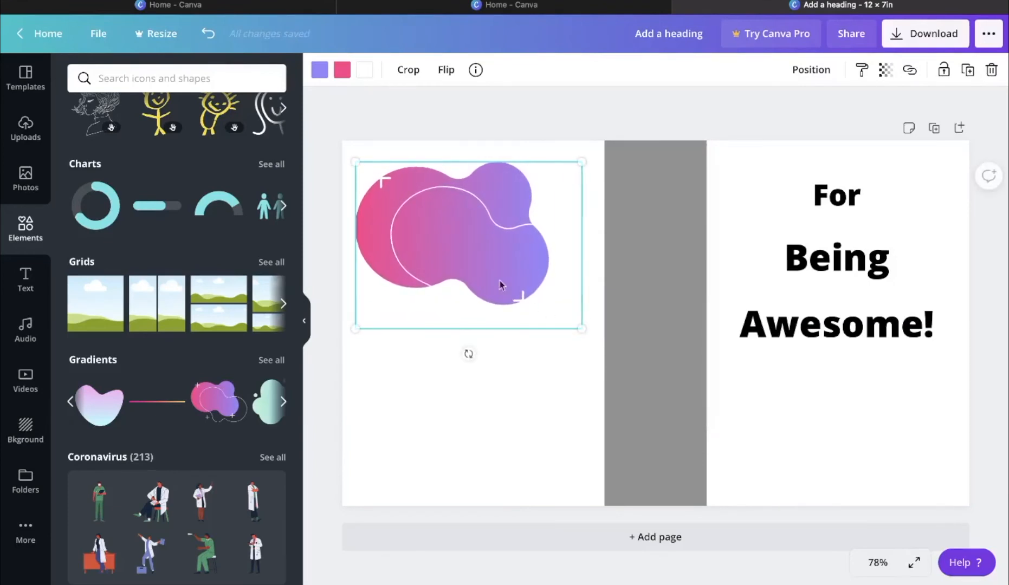
Move the gradient blob over "Awesome!", set its transparency to 52, and shift it slightly downward
{"action": "left_click_drag", "start_coordinate": [500, 283], "coordinate": [864, 411]}
{"action": "left_click_drag", "start_coordinate": [878, 415], "coordinate": [871, 371]}
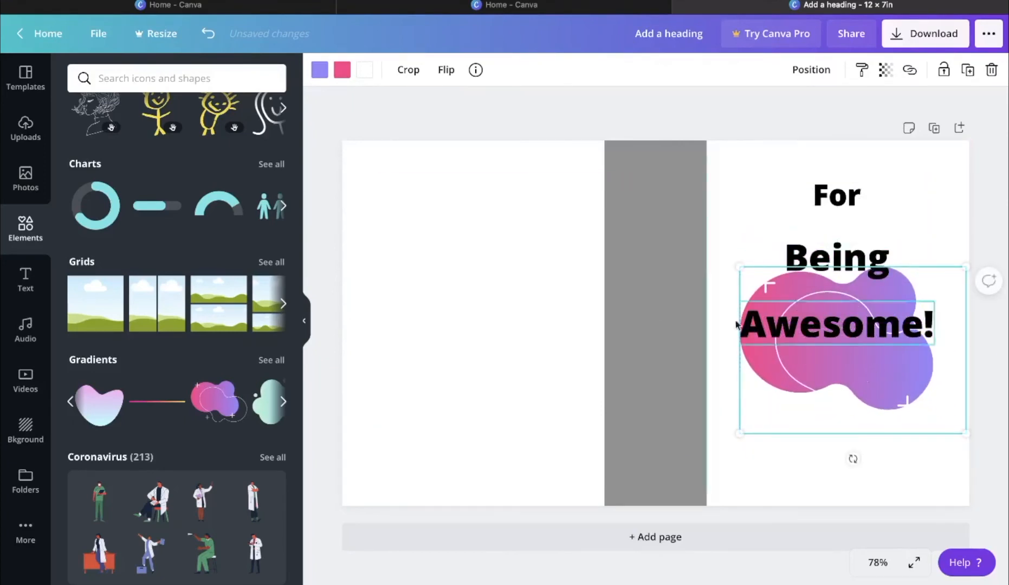
{"action": "left_click", "coordinate": [886, 71]}
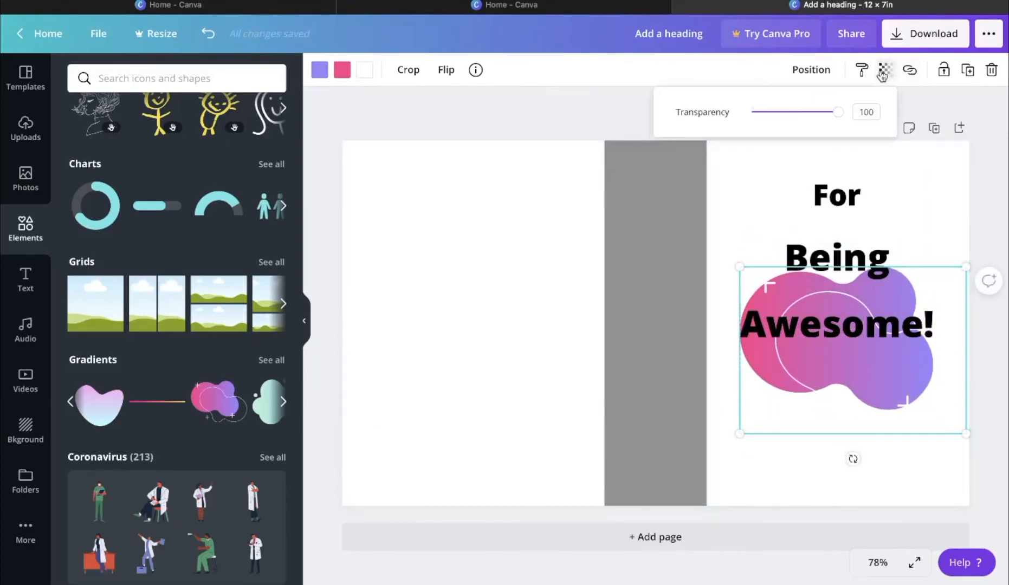
{"action": "left_click_drag", "start_coordinate": [836, 112], "coordinate": [796, 114]}
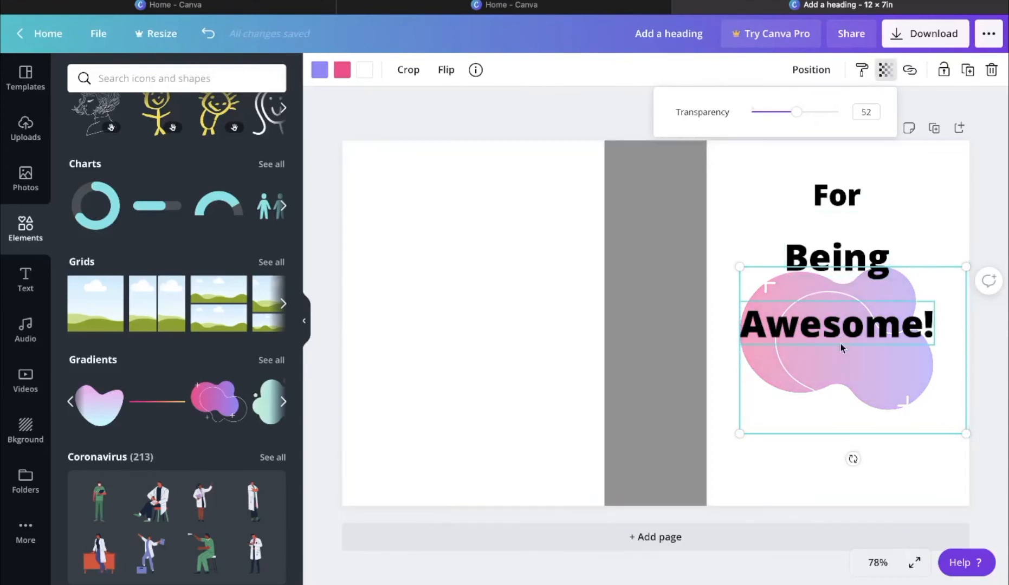
{"action": "left_click_drag", "start_coordinate": [823, 378], "coordinate": [824, 385]}
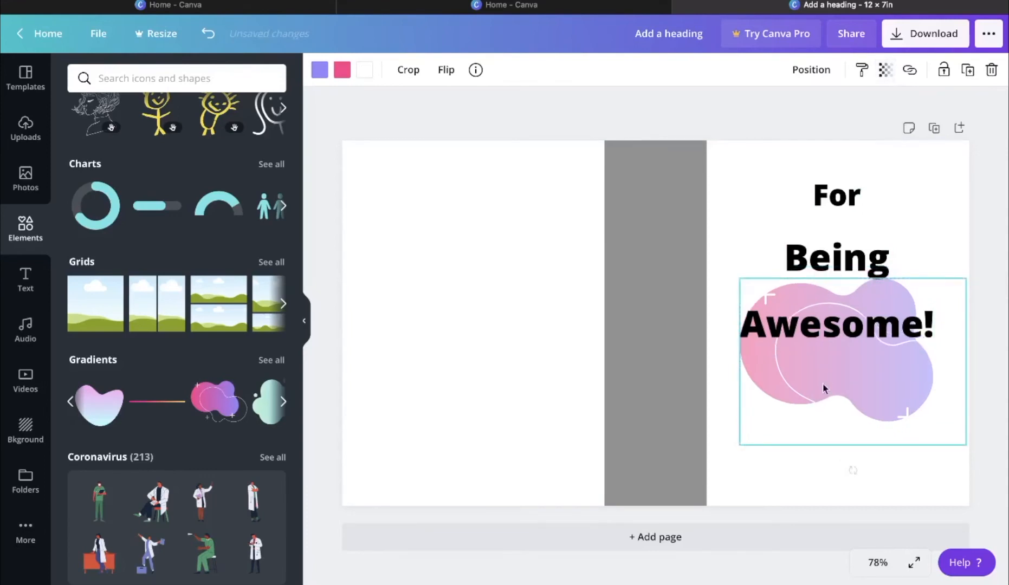
{"action": "left_click", "coordinate": [853, 470]}
Add the blue goat illustration from the Zodiac Symbols elements to the left-hand panel and enlarge it across most of the upper area
{"action": "scroll", "coordinate": [130, 403], "scroll_direction": "down", "scroll_amount": 5}
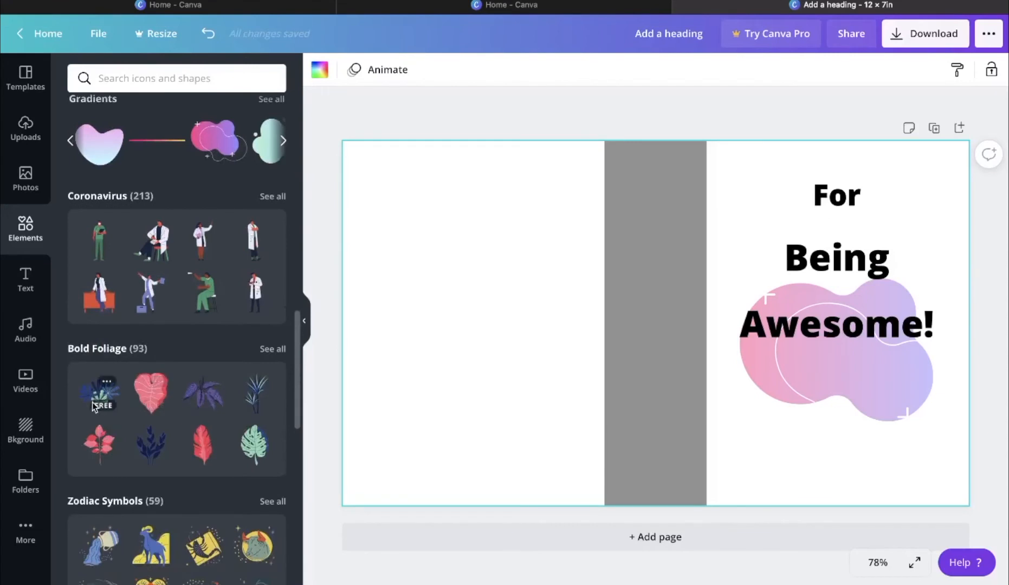
{"action": "scroll", "coordinate": [151, 390], "scroll_direction": "down", "scroll_amount": 5}
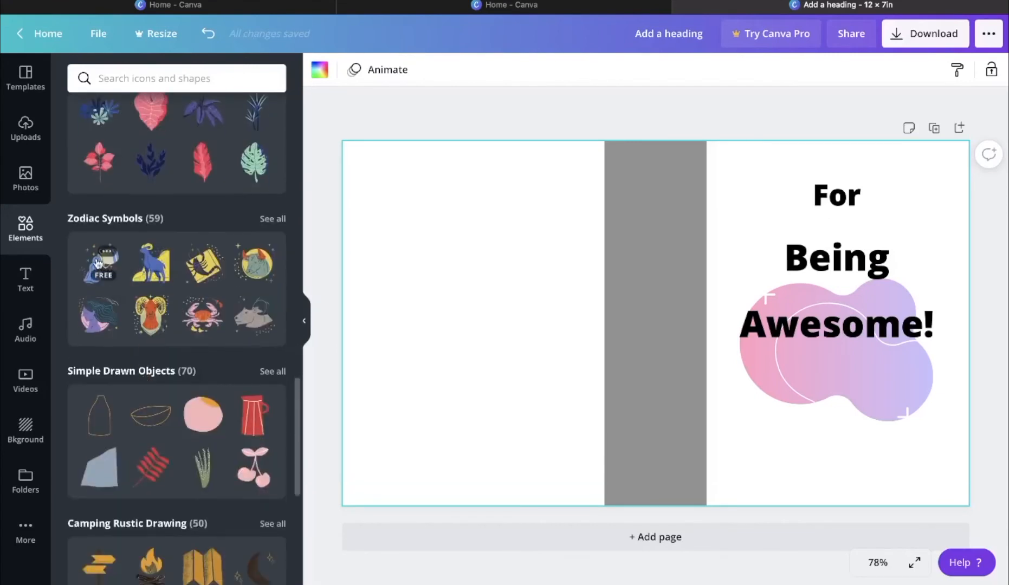
{"action": "left_click_drag", "start_coordinate": [165, 262], "coordinate": [413, 191]}
{"action": "mouse_move", "coordinate": [519, 319]}
{"action": "left_mouse_down"}
{"action": "mouse_move", "coordinate": [569, 372]}
{"action": "mouse_move", "coordinate": [495, 302]}
{"action": "mouse_move", "coordinate": [513, 315]}
{"action": "left_mouse_up"}
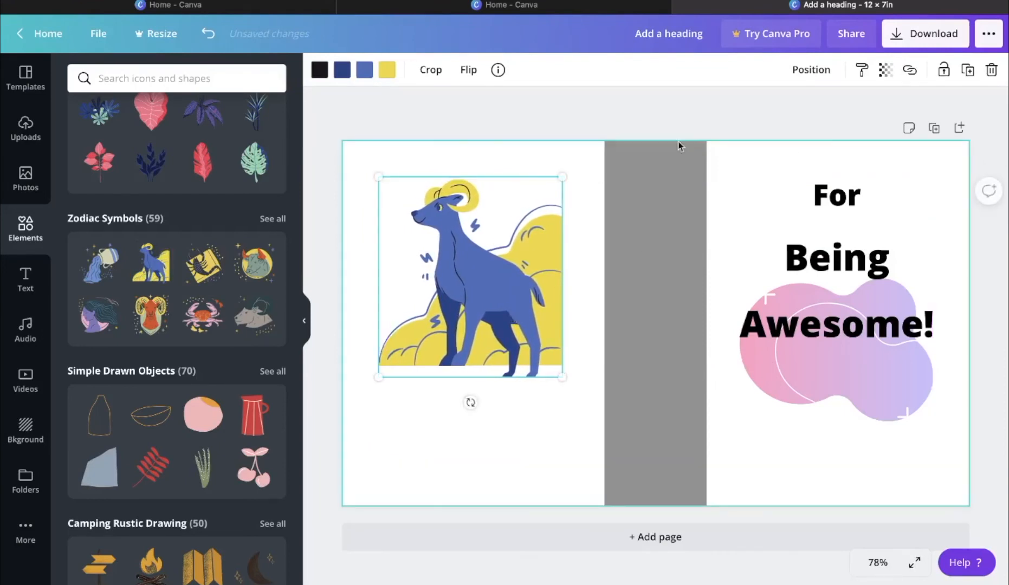
Set the transparency of the goat illustration on the left-hand panel to 76 and deselect it
{"action": "left_click", "coordinate": [886, 70]}
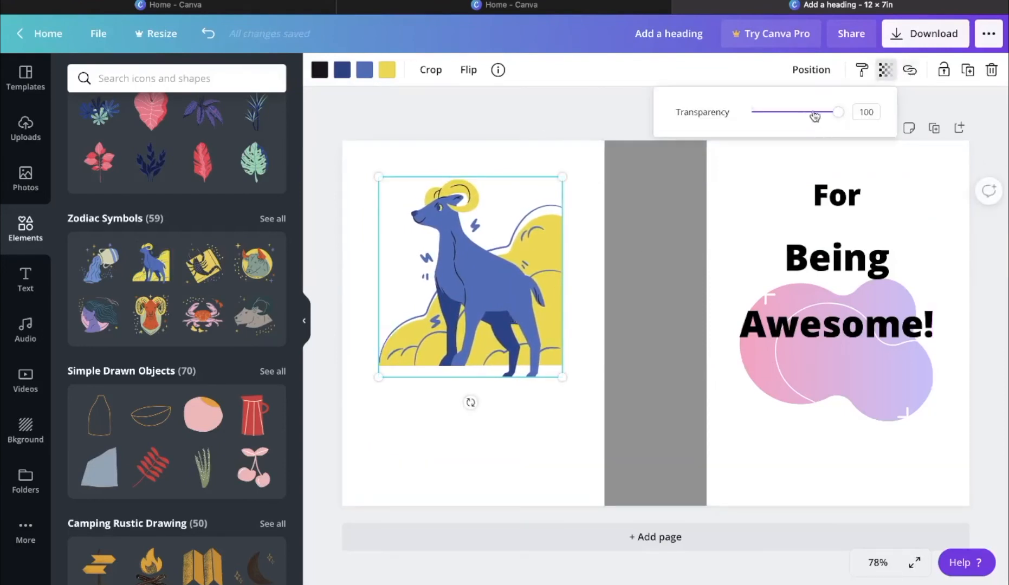
{"action": "left_click_drag", "start_coordinate": [838, 112], "coordinate": [818, 124]}
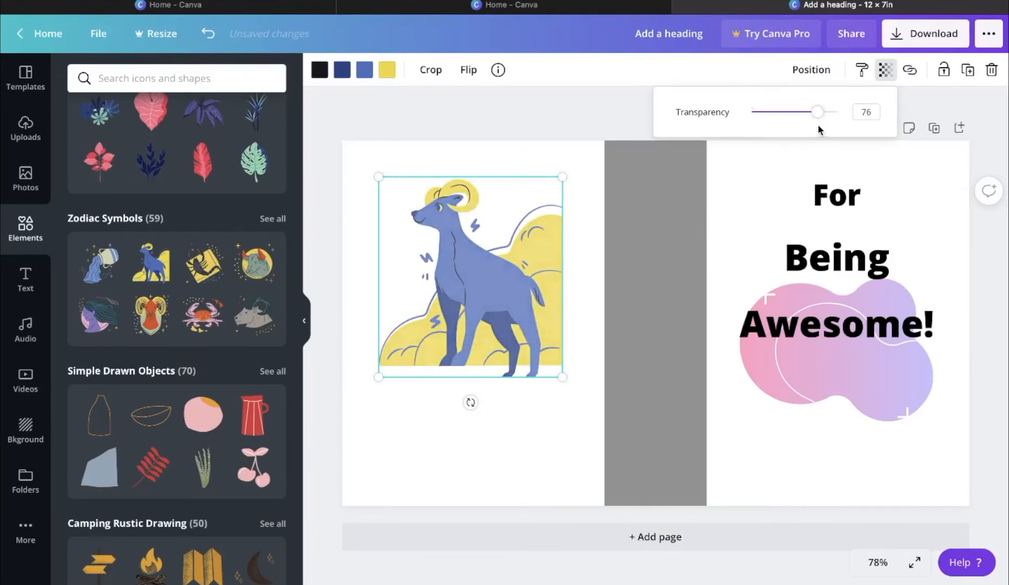
{"action": "left_click", "coordinate": [482, 458]}
{"action": "scroll", "coordinate": [190, 507], "scroll_direction": "down", "scroll_amount": 3}
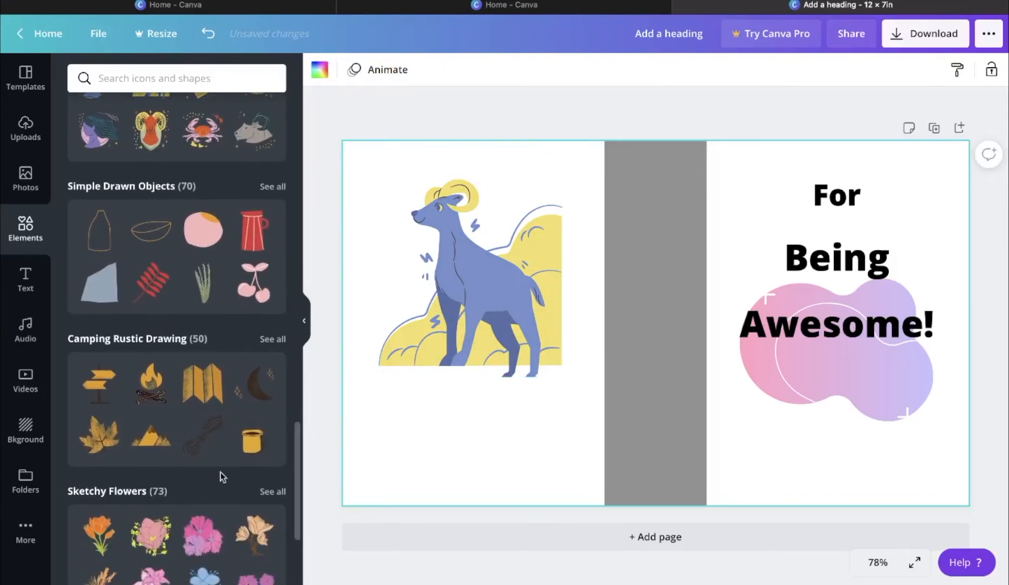
{"action": "scroll", "coordinate": [196, 438], "scroll_direction": "down", "scroll_amount": 1}
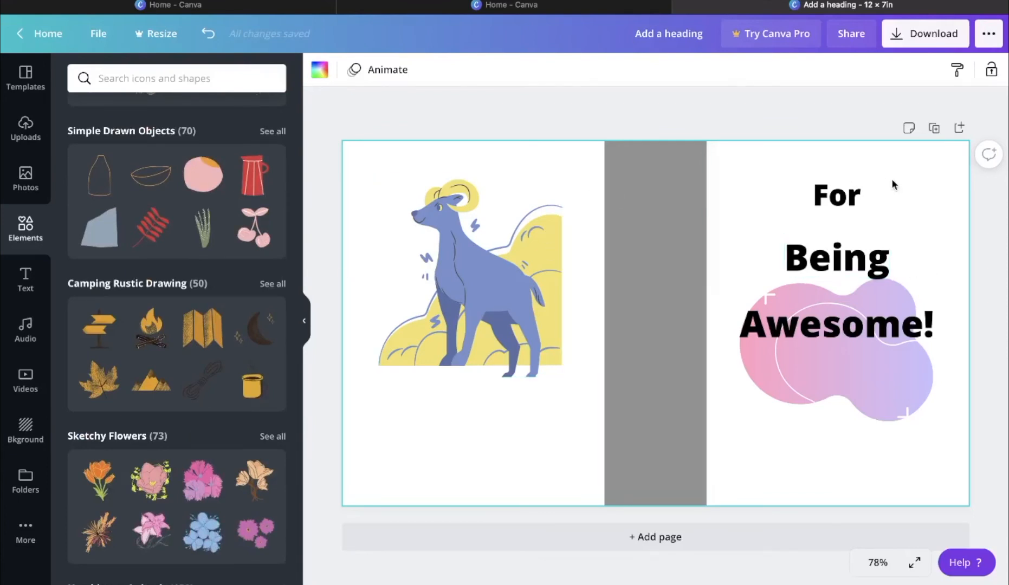
Download the 12 × 7 in inside layout as a PNG and dismiss the referral offer
{"action": "left_click", "coordinate": [927, 42]}
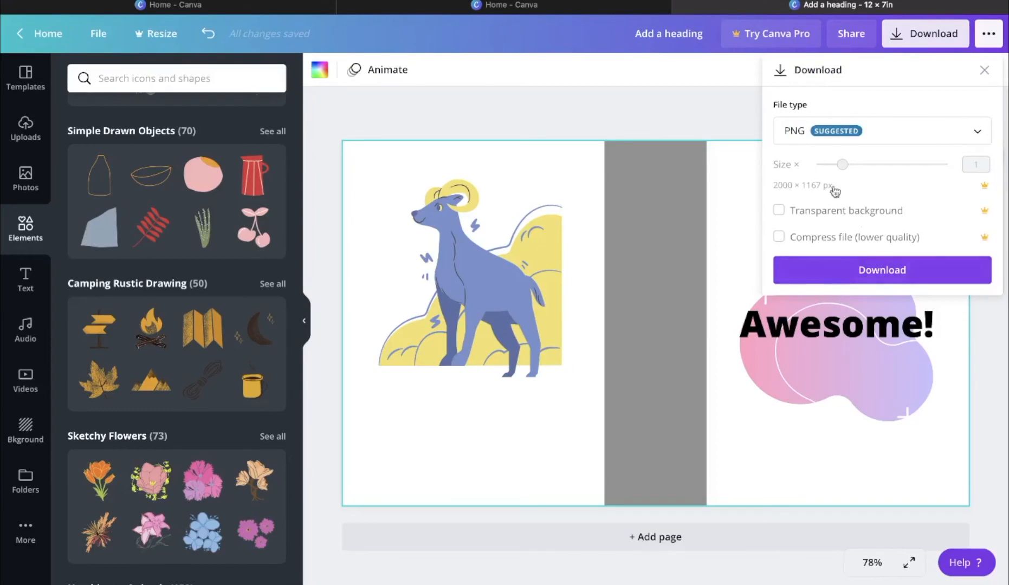
{"action": "left_click", "coordinate": [873, 276]}
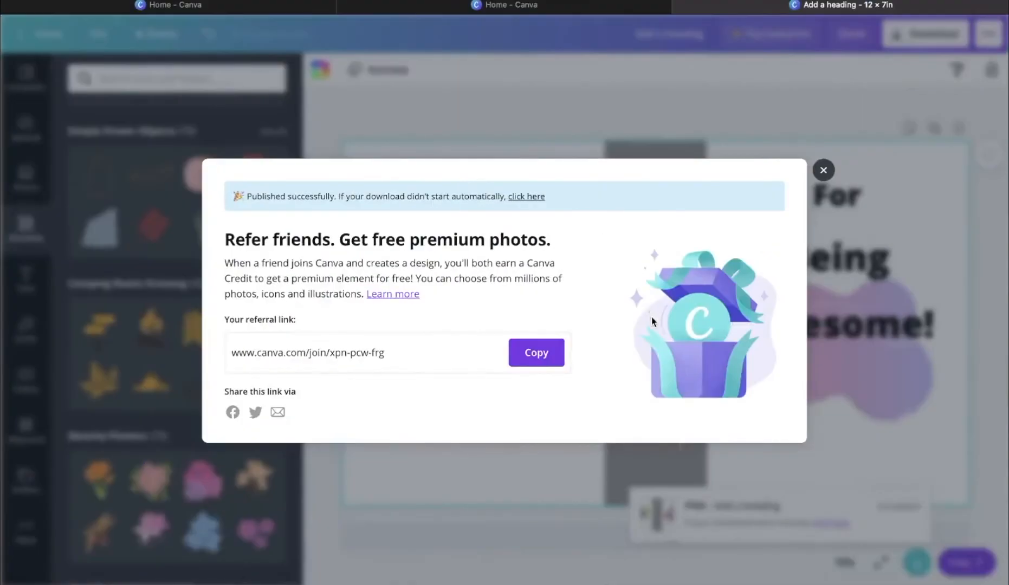
{"action": "left_click", "coordinate": [823, 170]}
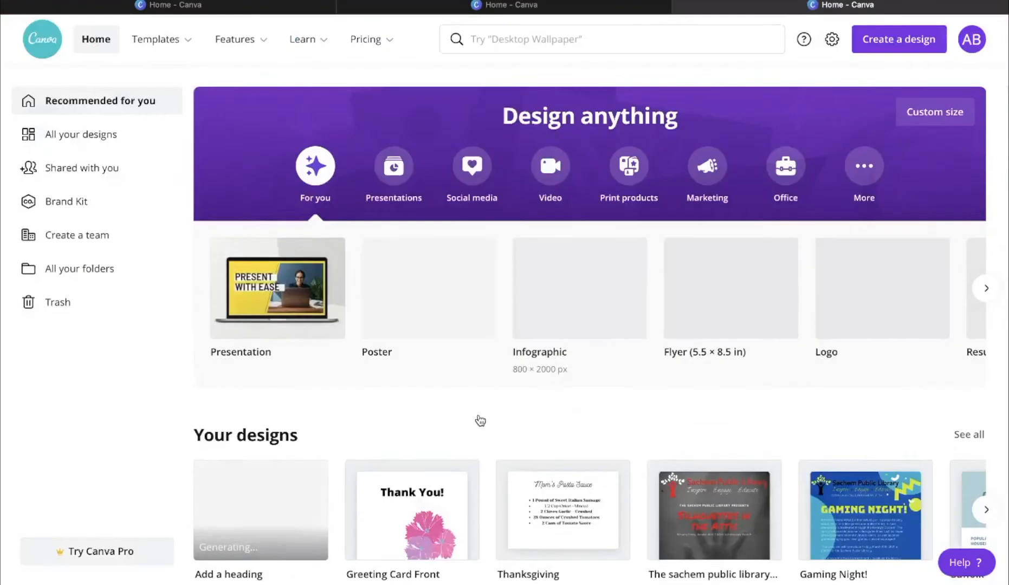
Reopen the saved Greeting Card Front design from the home page's recent designs
{"action": "scroll", "coordinate": [478, 420], "scroll_direction": "down", "scroll_amount": 3}
{"action": "scroll", "coordinate": [384, 307], "scroll_direction": "up", "scroll_amount": 3}
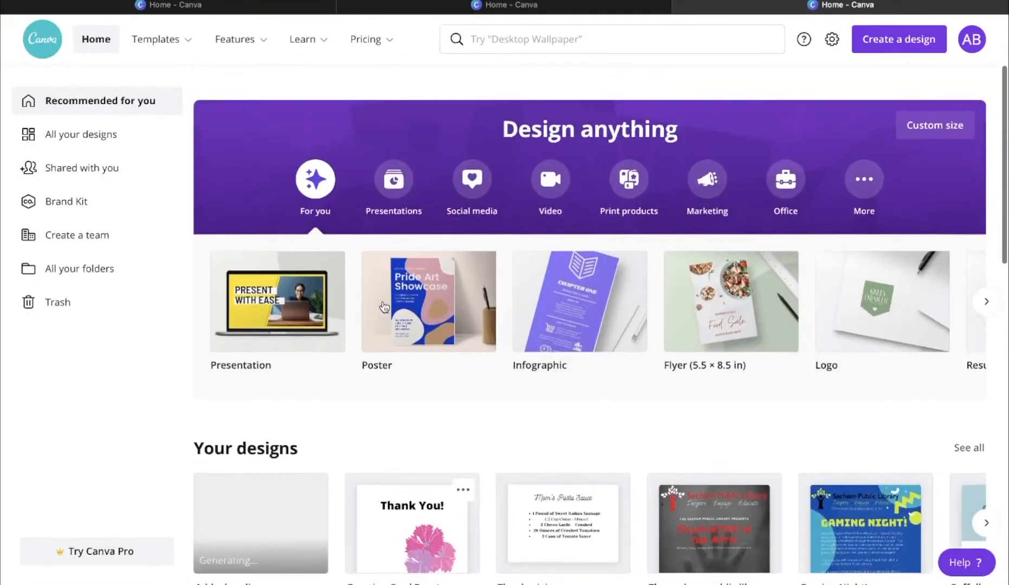
{"action": "scroll", "coordinate": [387, 419], "scroll_direction": "down", "scroll_amount": 1}
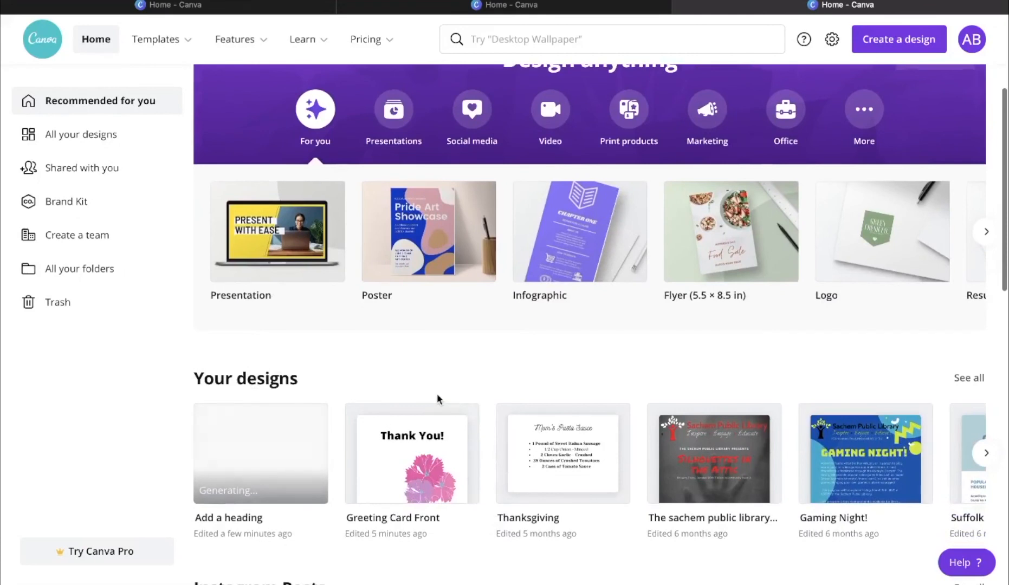
{"action": "scroll", "coordinate": [423, 401], "scroll_direction": "down", "scroll_amount": 1}
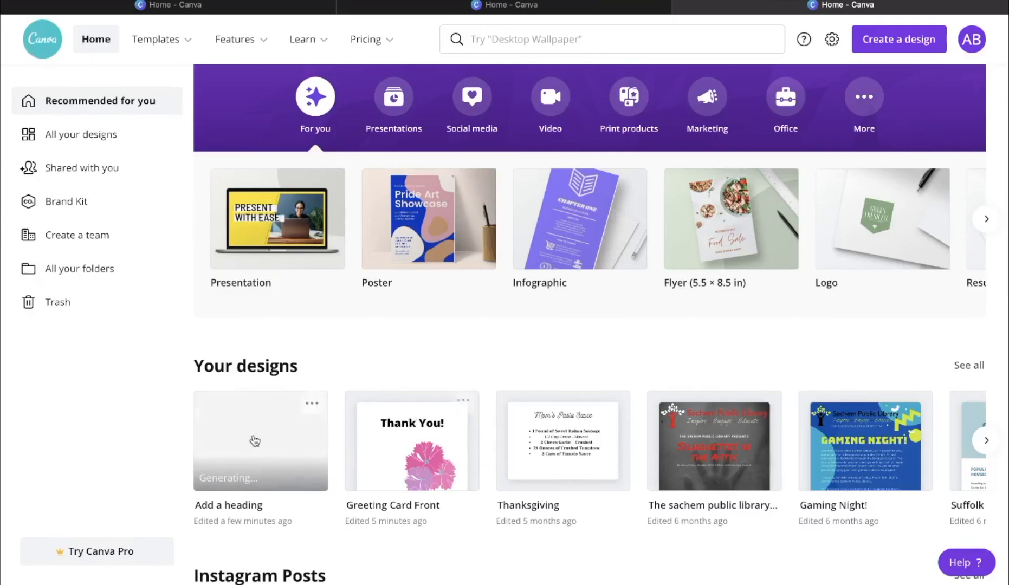
{"action": "left_click", "coordinate": [409, 450]}
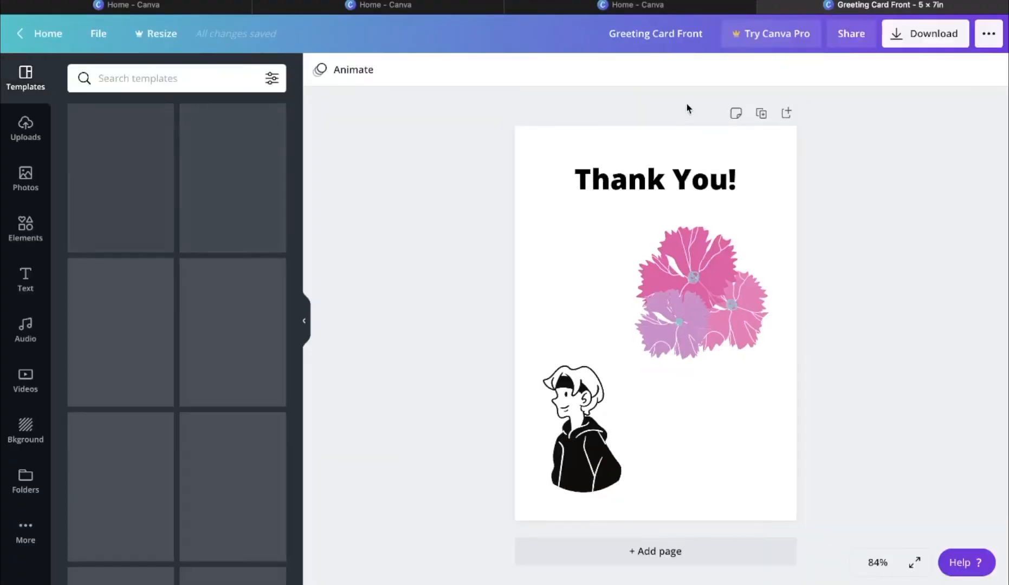
Close one spare Canva home page tab, confirming the loss of entered text, and check that the card's flower artwork can still be selected
{"action": "left_click", "coordinate": [260, 6]}
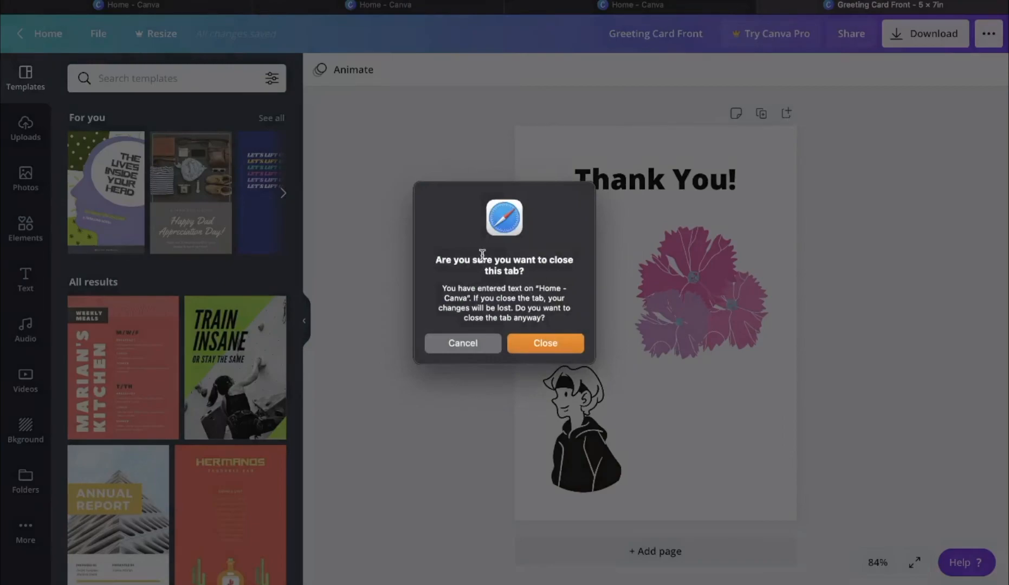
{"action": "left_click", "coordinate": [554, 345]}
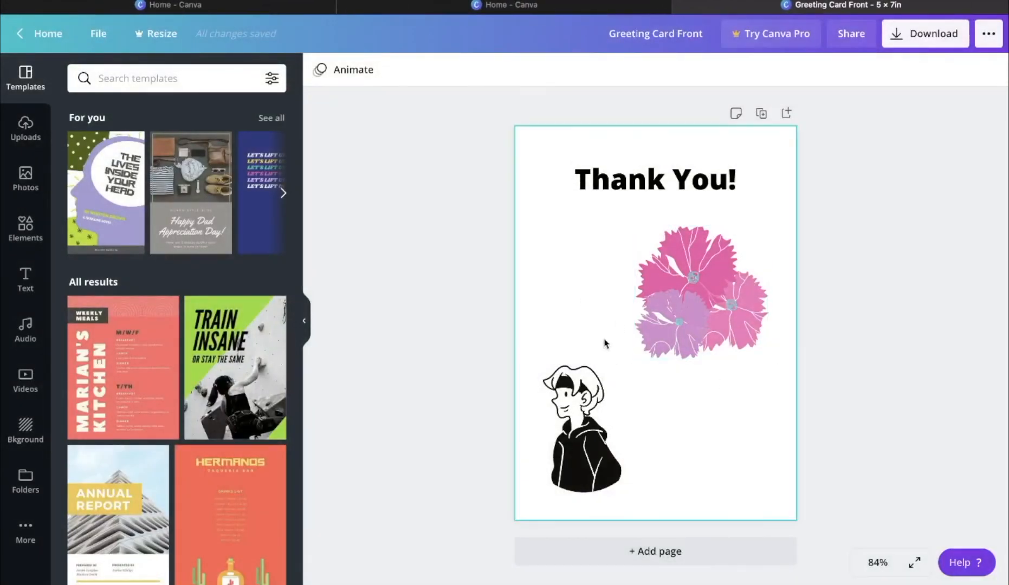
{"action": "left_click", "coordinate": [702, 264]}
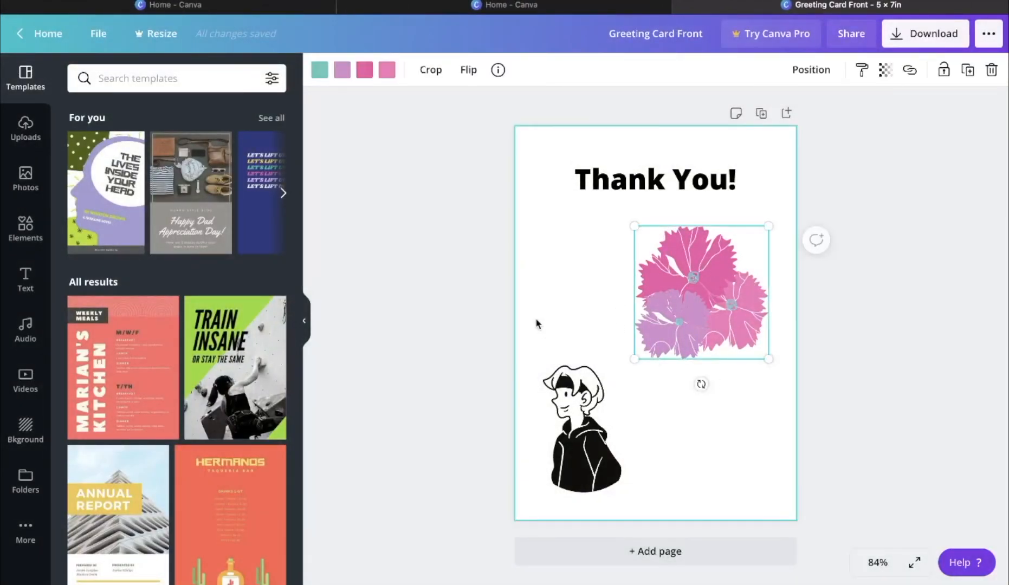
{"action": "left_click", "coordinate": [538, 324]}
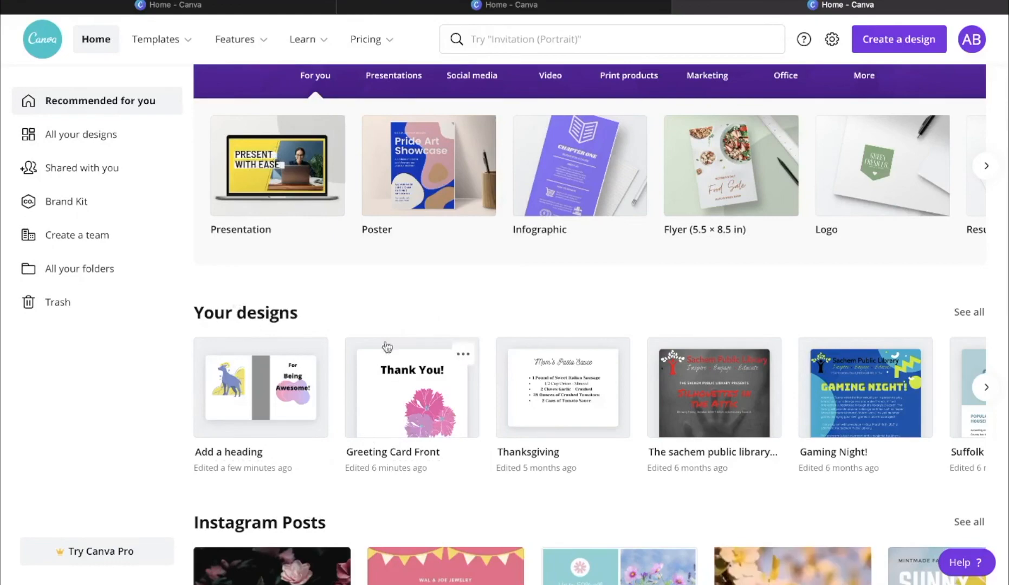
Open the saved "Add a heading" inside layout and the Greeting Card Front design from the recent designs
{"action": "left_click", "coordinate": [230, 375]}
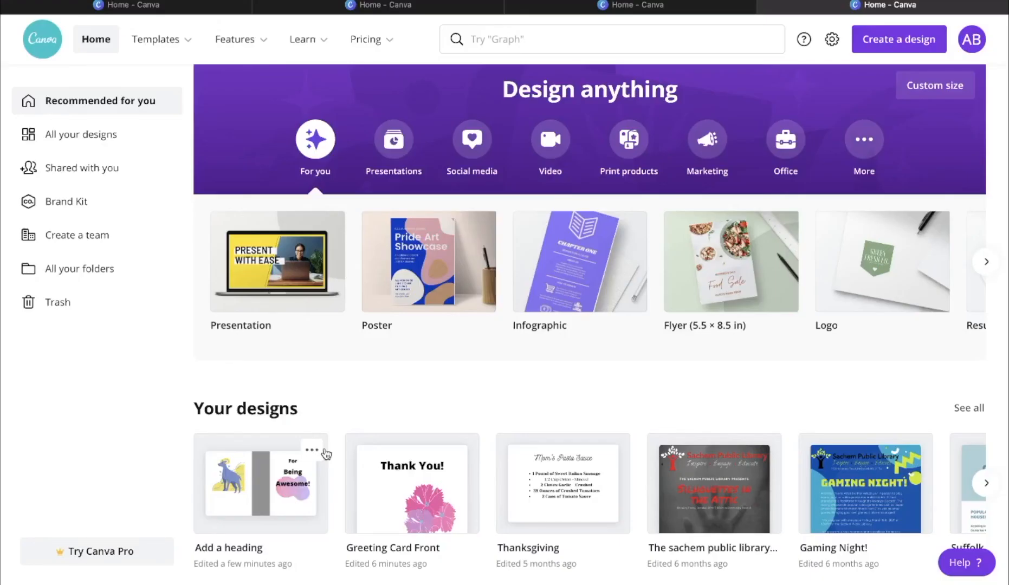
{"action": "left_click", "coordinate": [388, 482]}
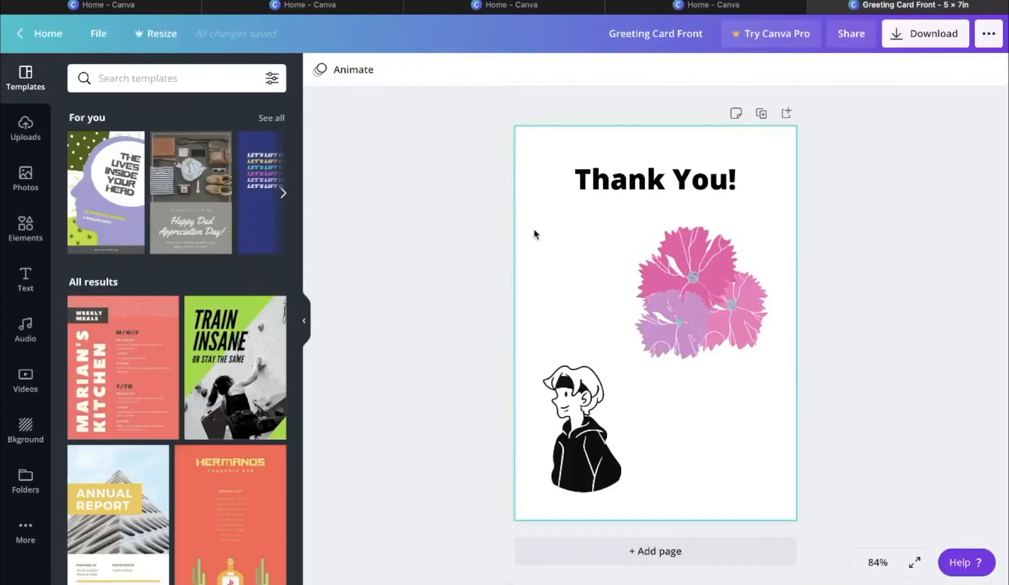